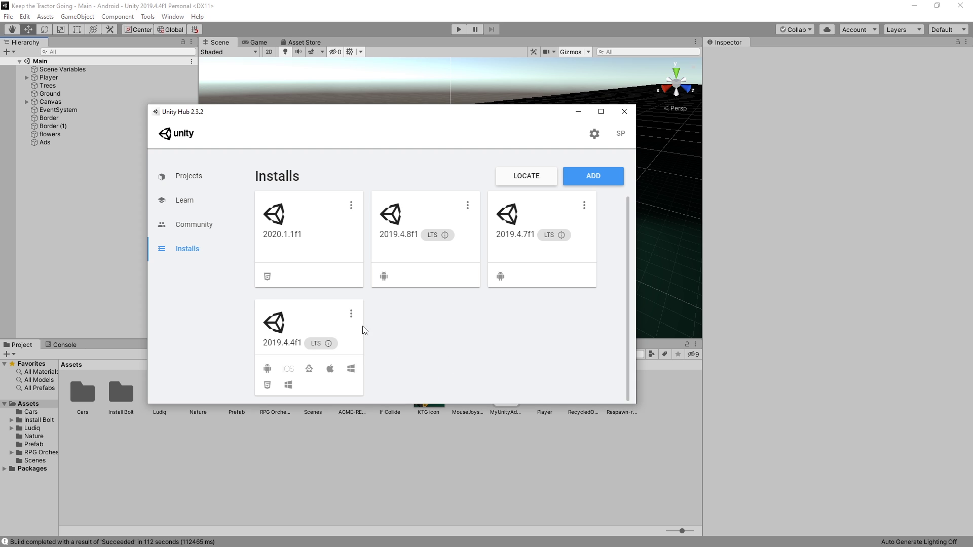
click(351, 314)
click(322, 320)
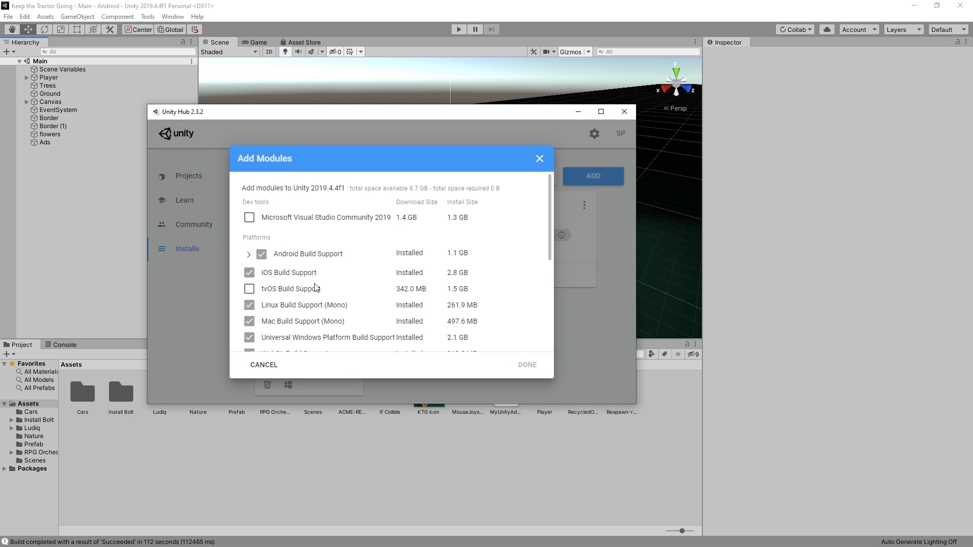
click(247, 255)
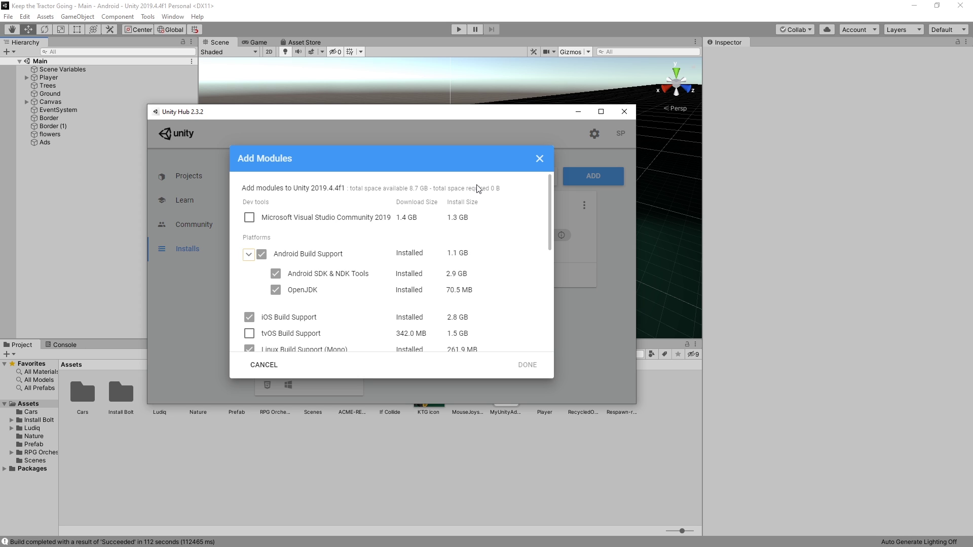
click(540, 159)
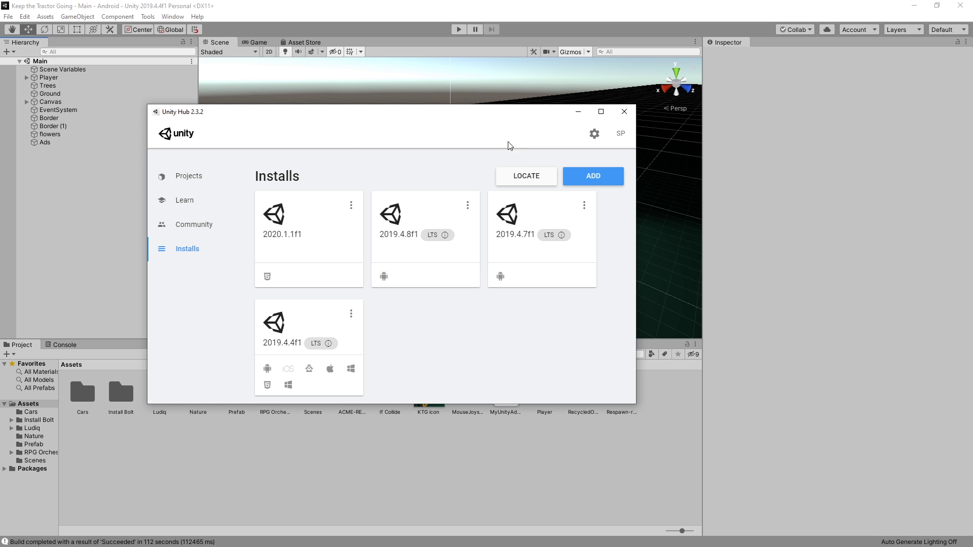
Close the Hub, open the Android Player Settings and set Company Name to Smart Penguins
click(624, 113)
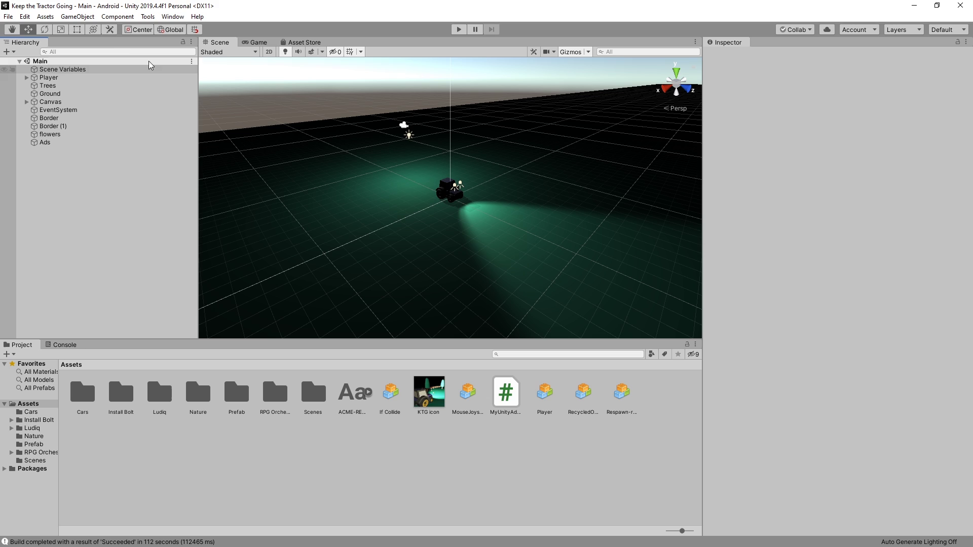
click(14, 18)
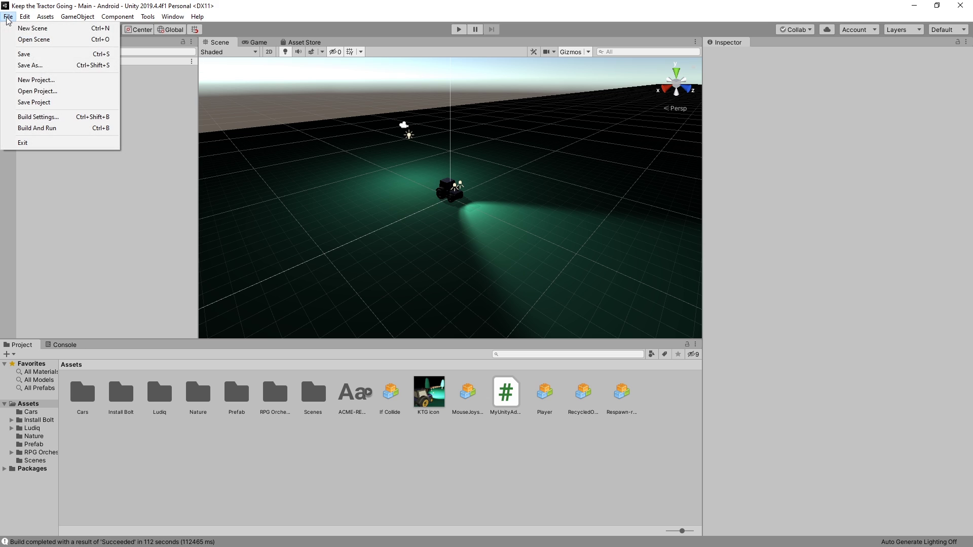
click(57, 118)
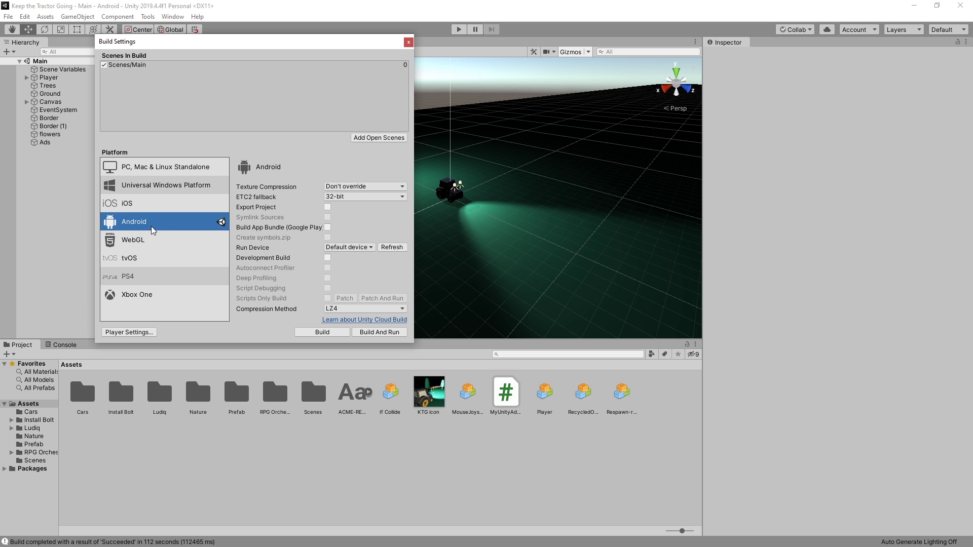
click(123, 334)
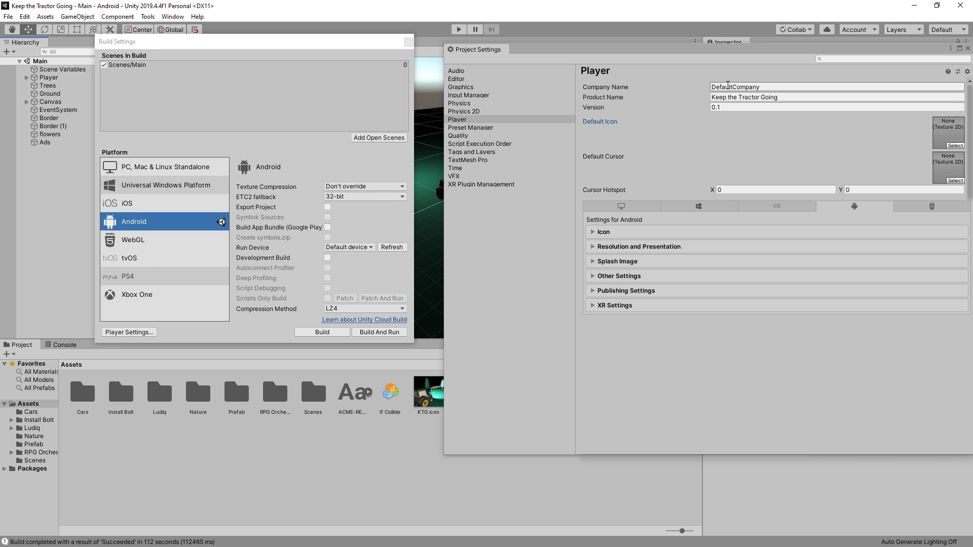
click(731, 87)
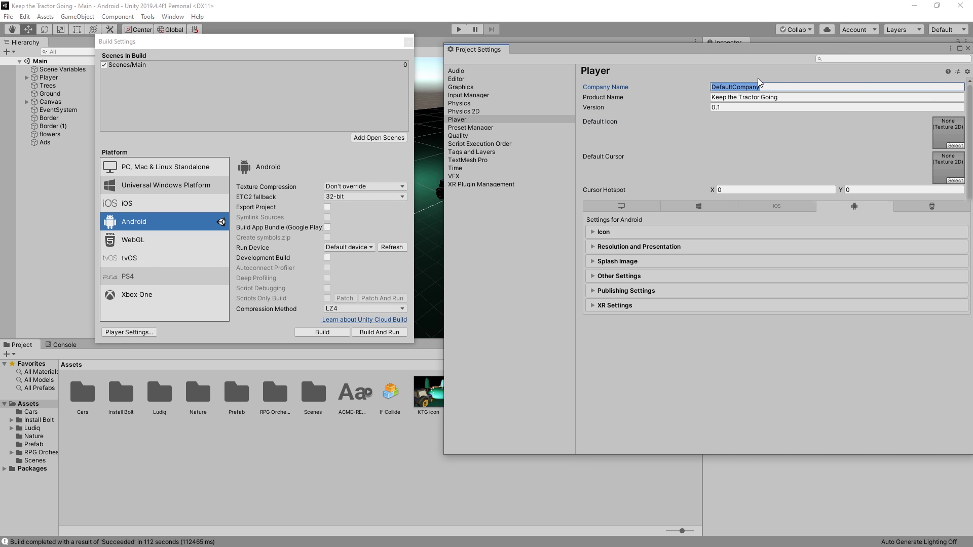
text(Smart Penguins)
key(Tab)
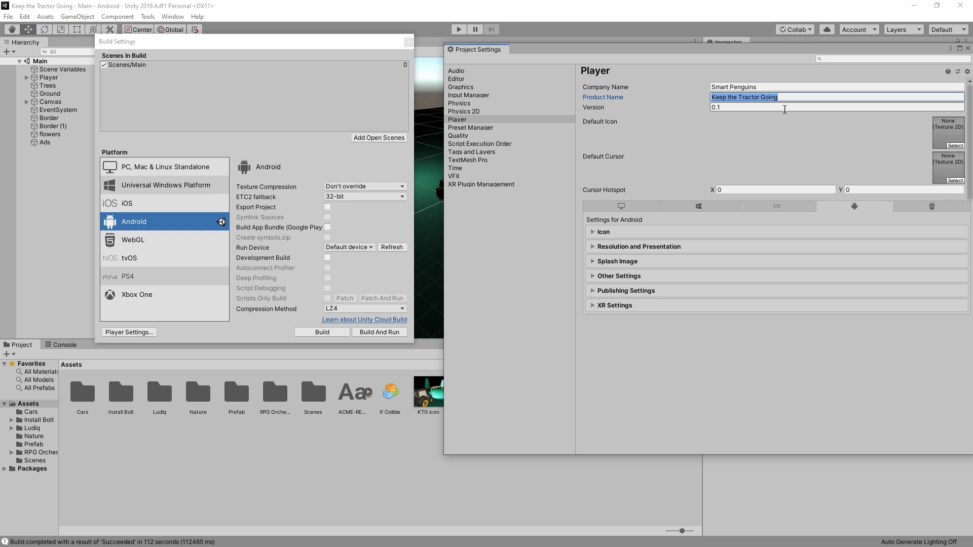
key(Tab)
Assign the KTG icon texture as the Default Icon
click(956, 145)
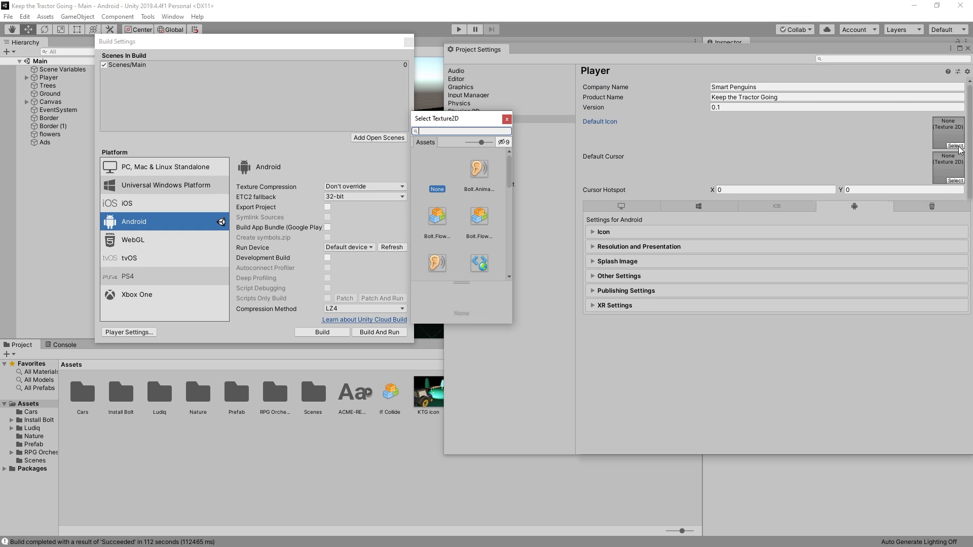
scroll(484, 193, down, 3)
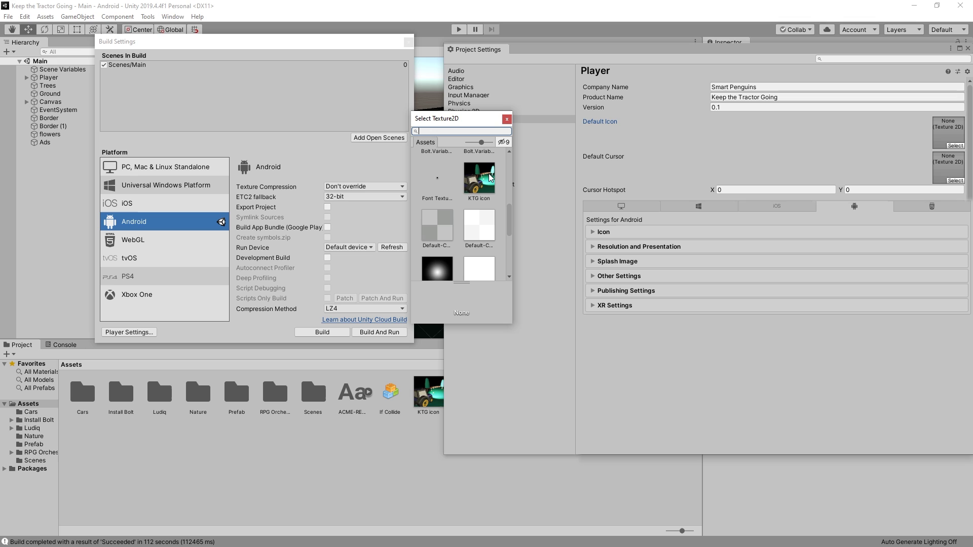
double_click(476, 177)
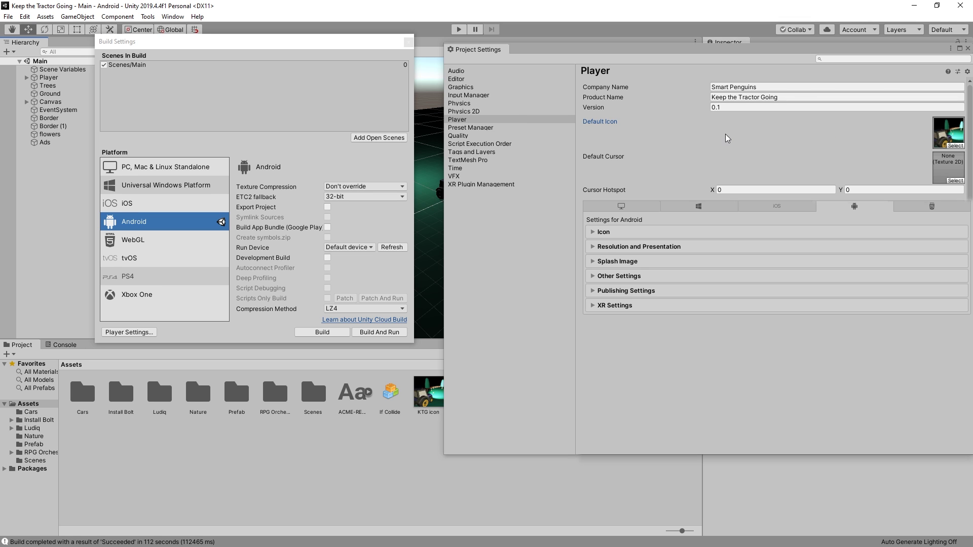
Under Other Settings, change the package name to io.smartpenguins.KeeptheTractorGoing
click(592, 277)
scroll(703, 244, down, 10)
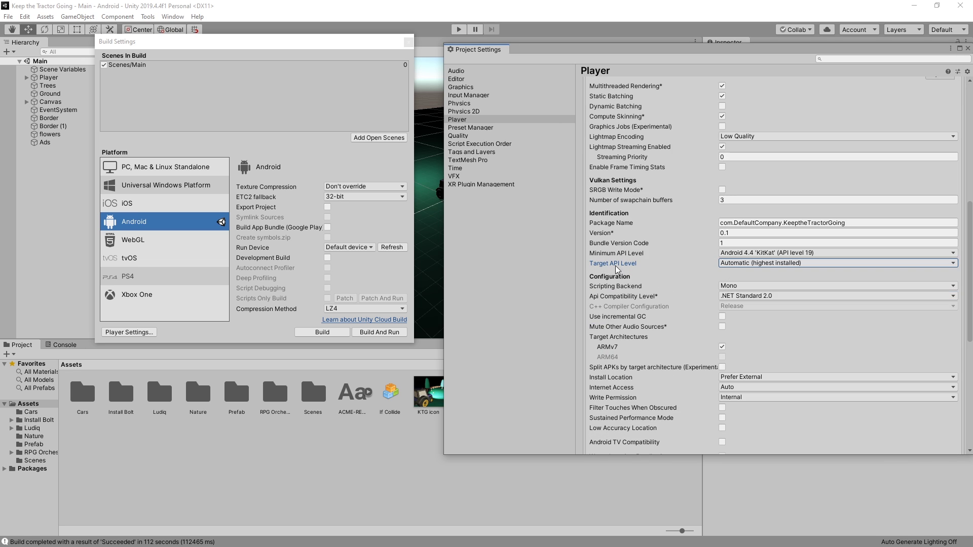
double_click(725, 222)
text(io)
double_click(741, 222)
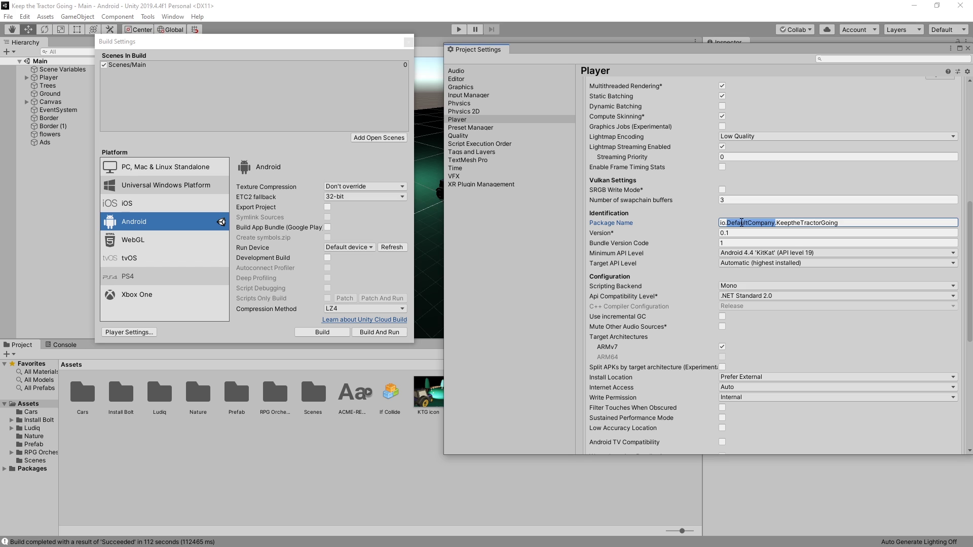
text(smartpenguins.)
key(Tab)
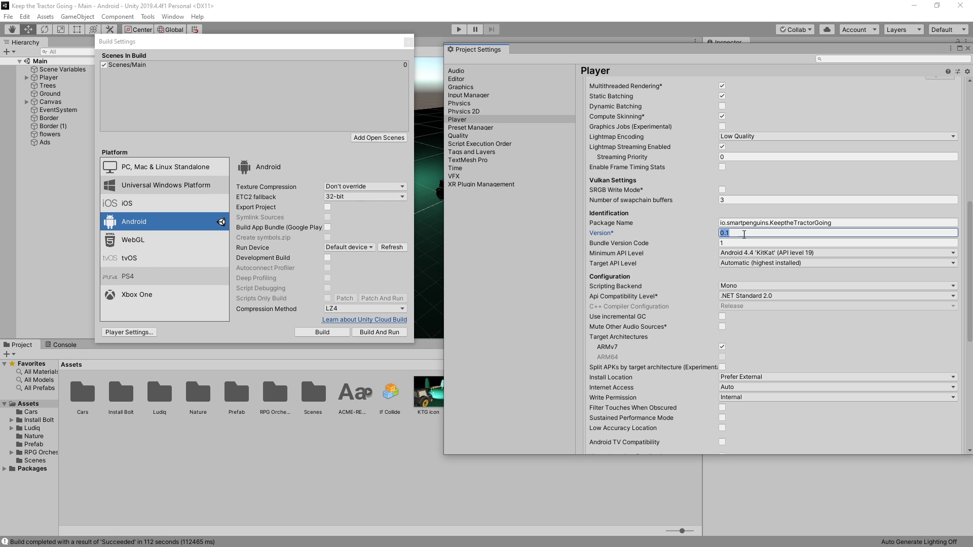
Set the Target API Level to API level 29
click(727, 243)
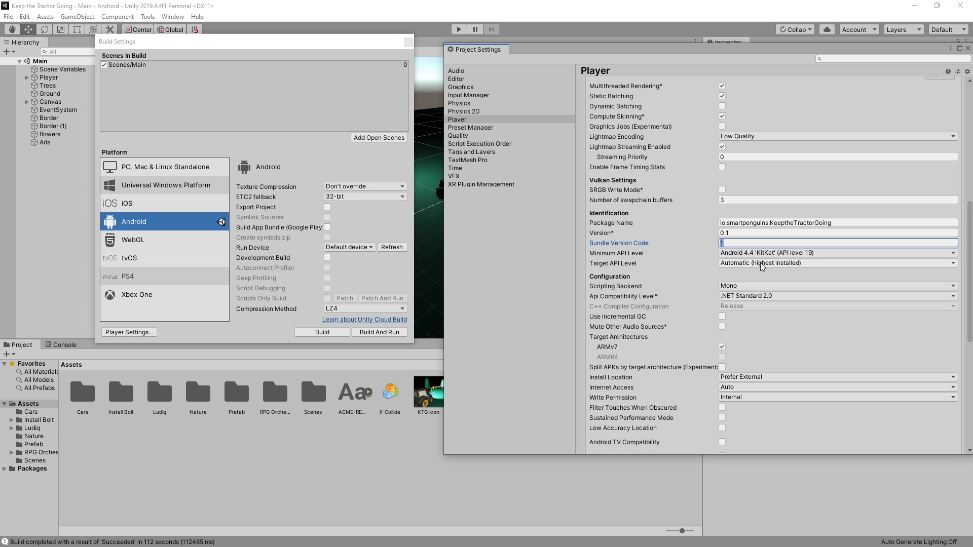
click(789, 263)
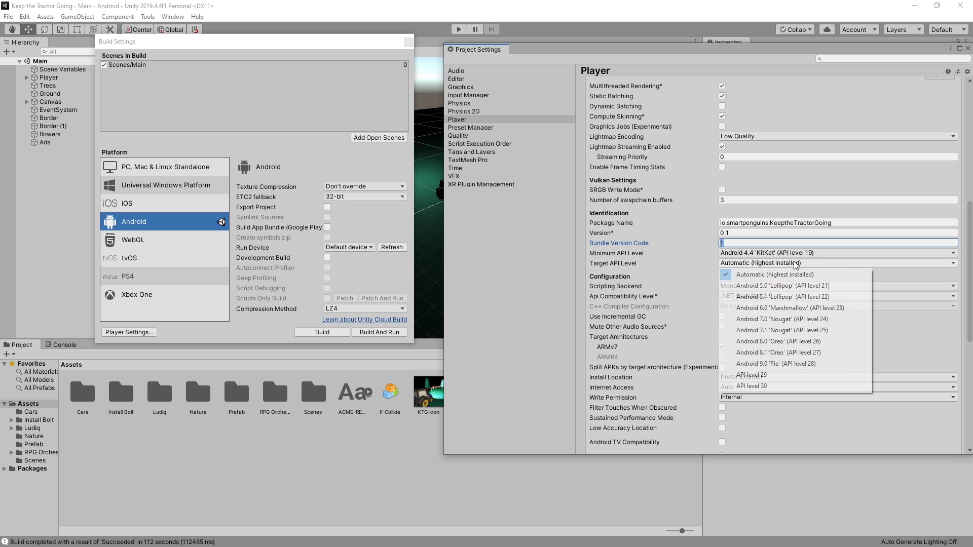
click(755, 375)
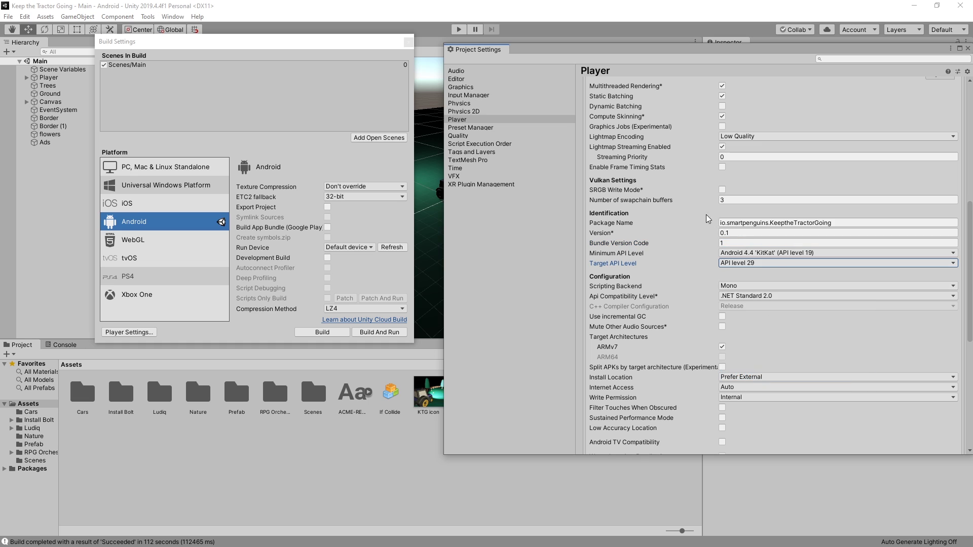
Switch the scripting backend to IL2CPP and enable ARM64 alongside ARMv7
click(740, 286)
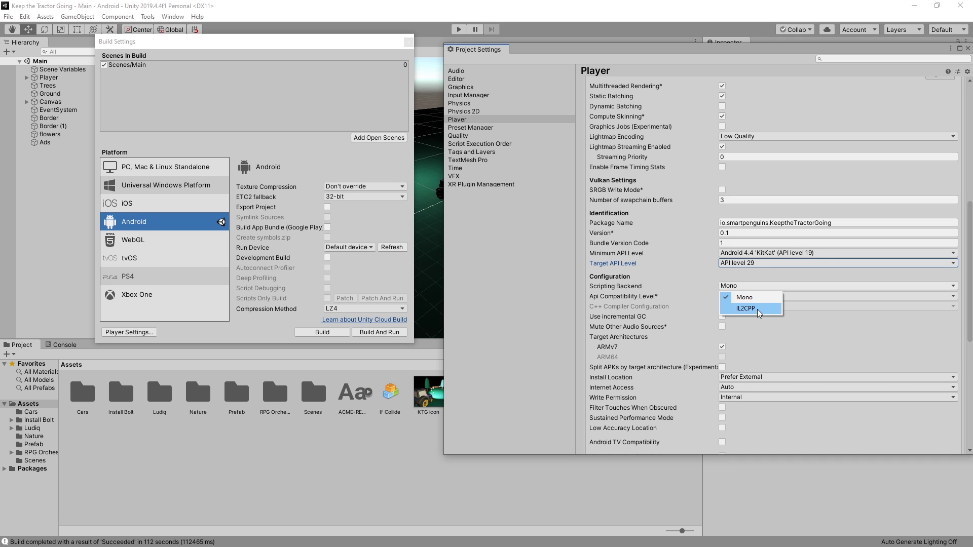
click(762, 309)
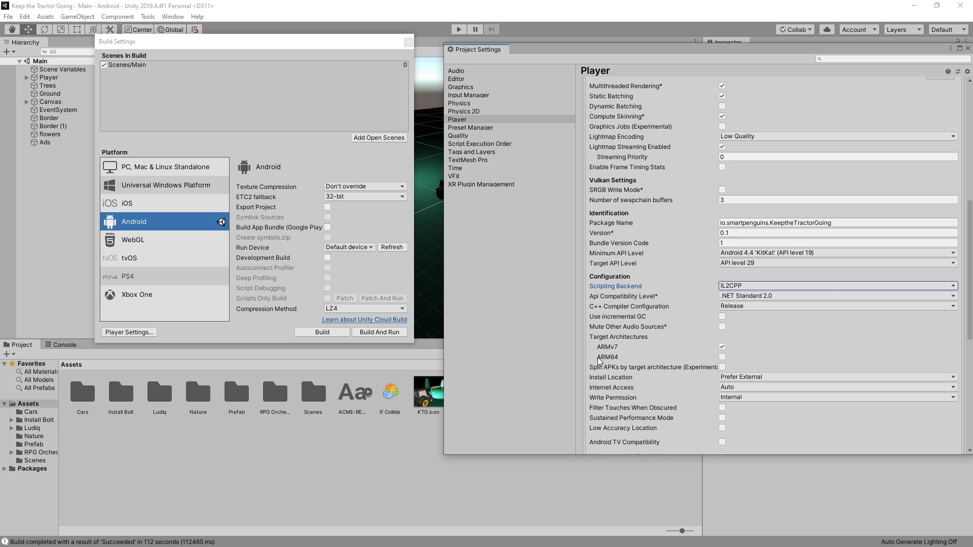
click(722, 357)
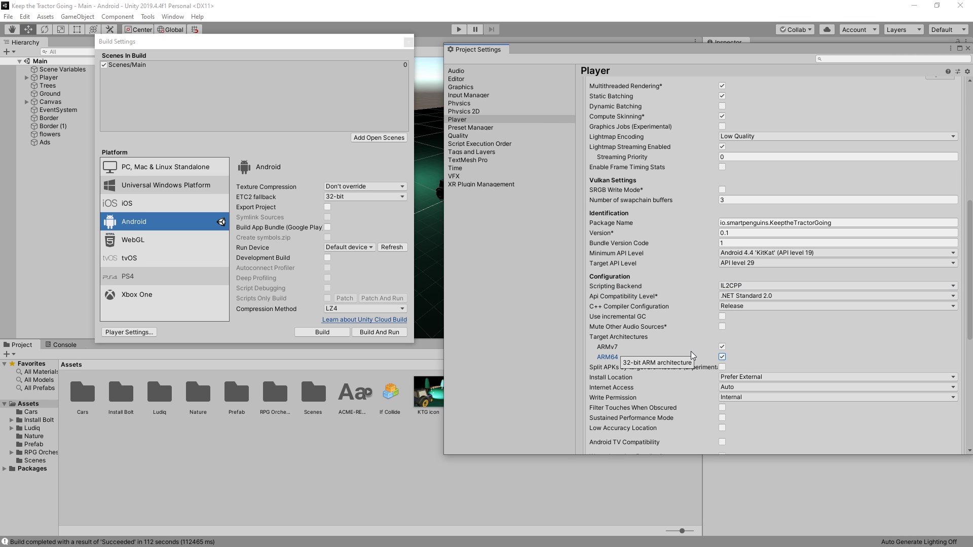
scroll(746, 224, down, 10)
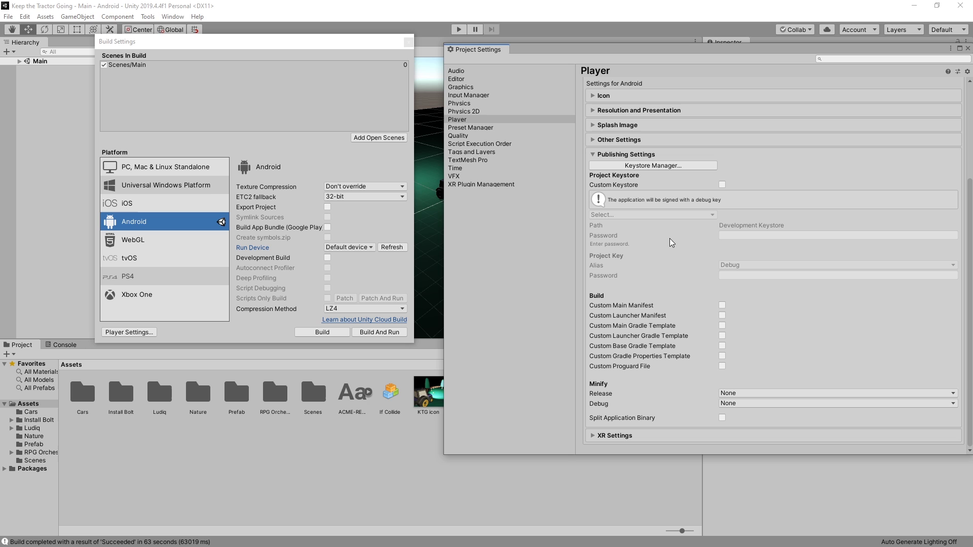
In Keystore Manager, create a new user.keystore and enter and confirm its password
click(652, 166)
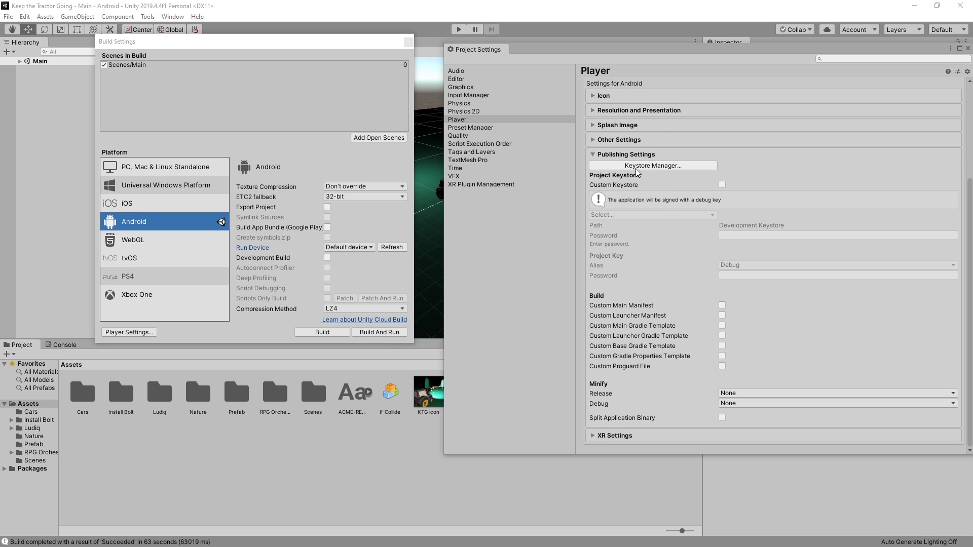
click(452, 127)
mouse_move(448, 138)
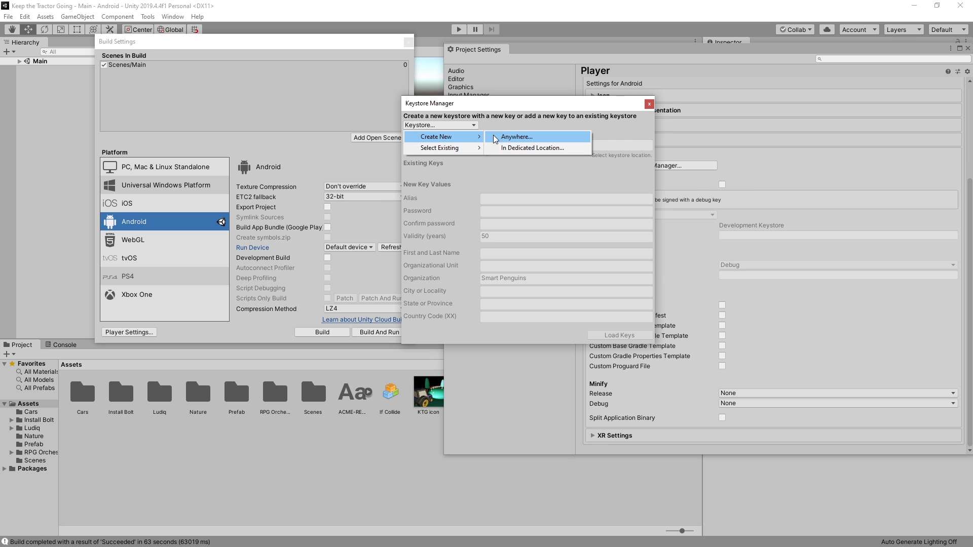
click(533, 138)
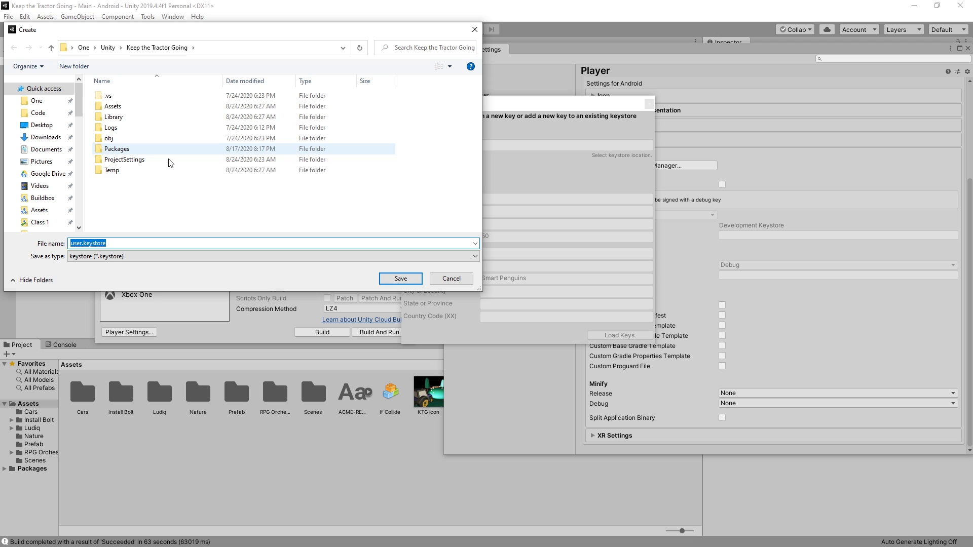
click(399, 278)
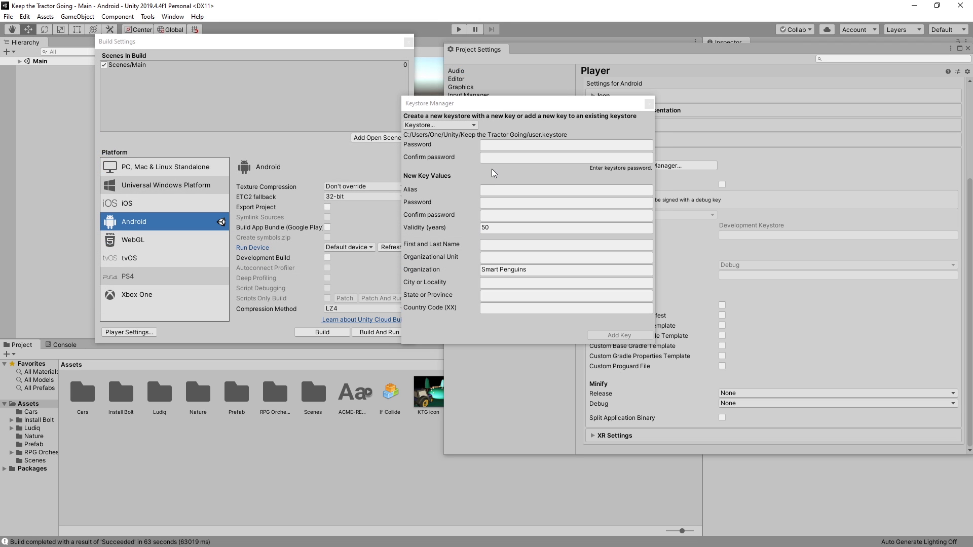
click(505, 147)
text(********)
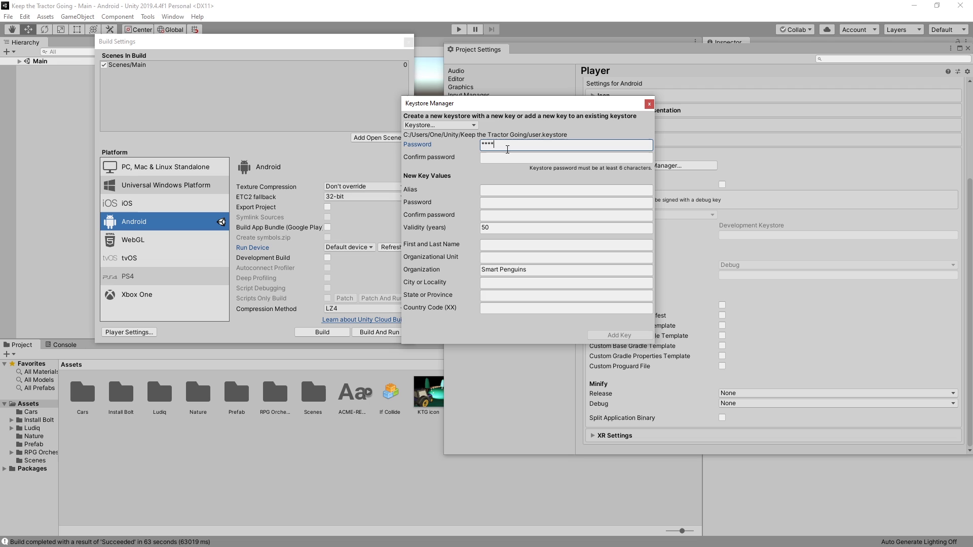
key(Tab)
text(********)
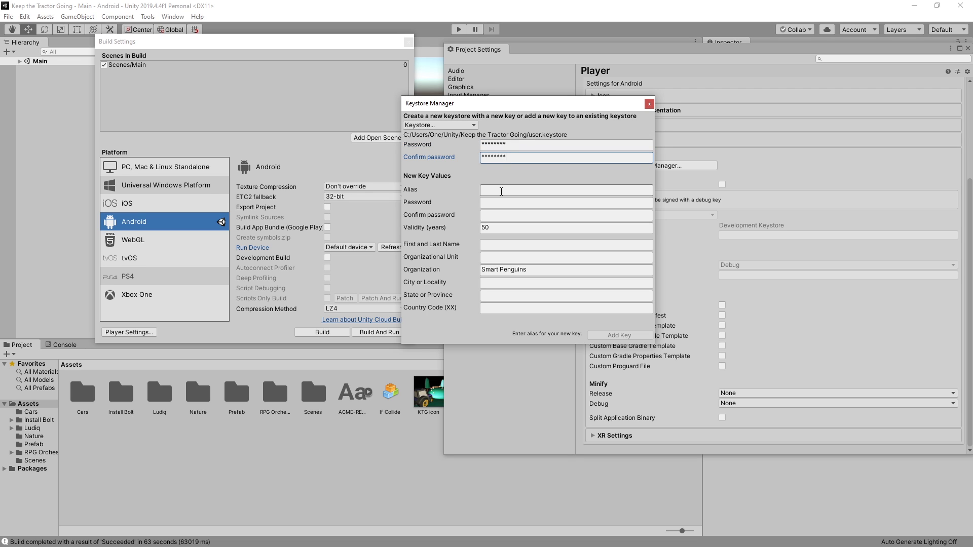
Add a key with alias ktg and its password, and use it as the project keystore
click(501, 191)
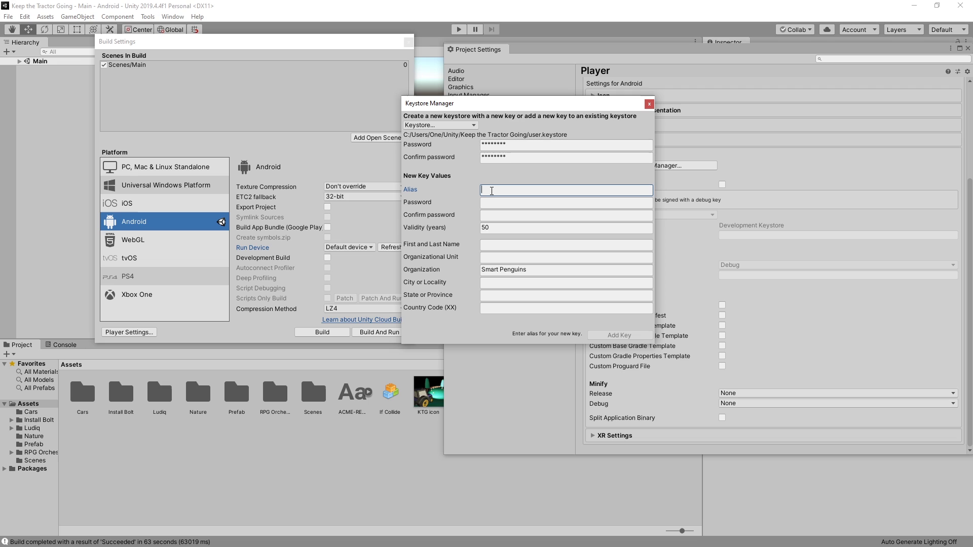
text(ktg)
key(Tab)
key(ctrl+v)
click(496, 218)
text(********)
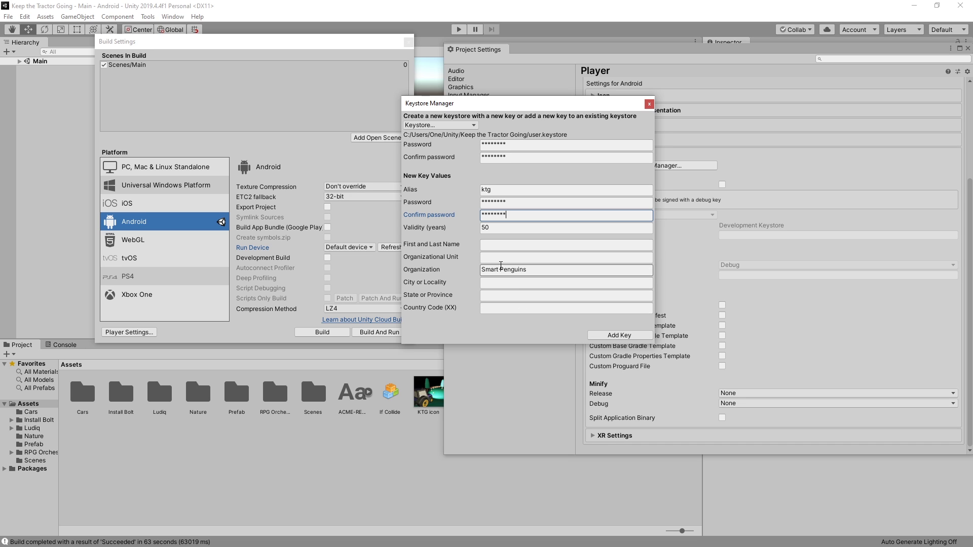
click(622, 336)
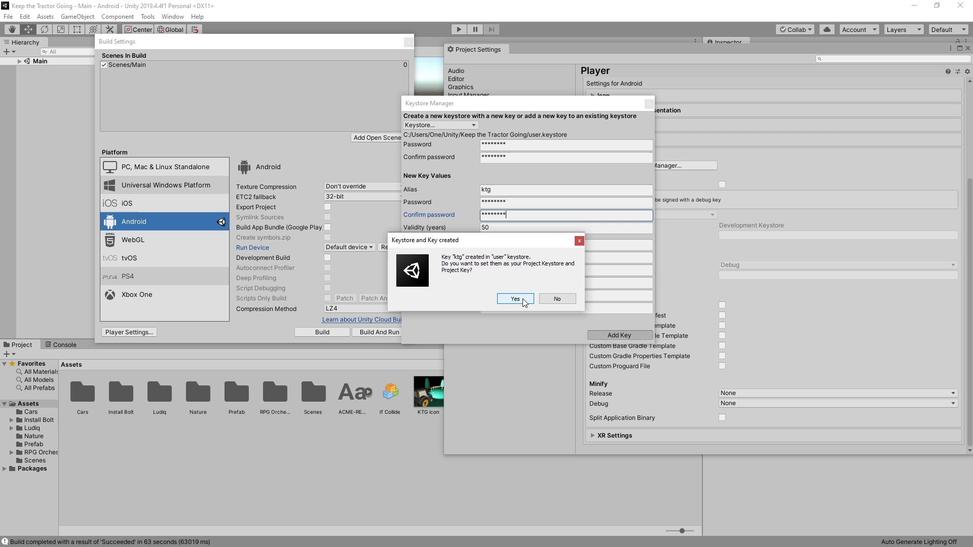
click(515, 299)
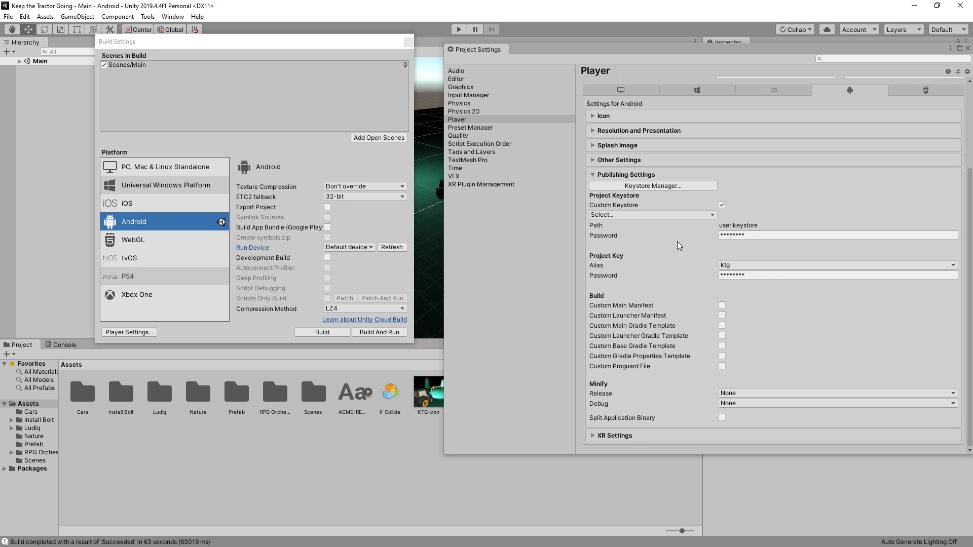
Fill in the project key password and run Bolt's AOT Pre-Build
click(731, 274)
click(688, 287)
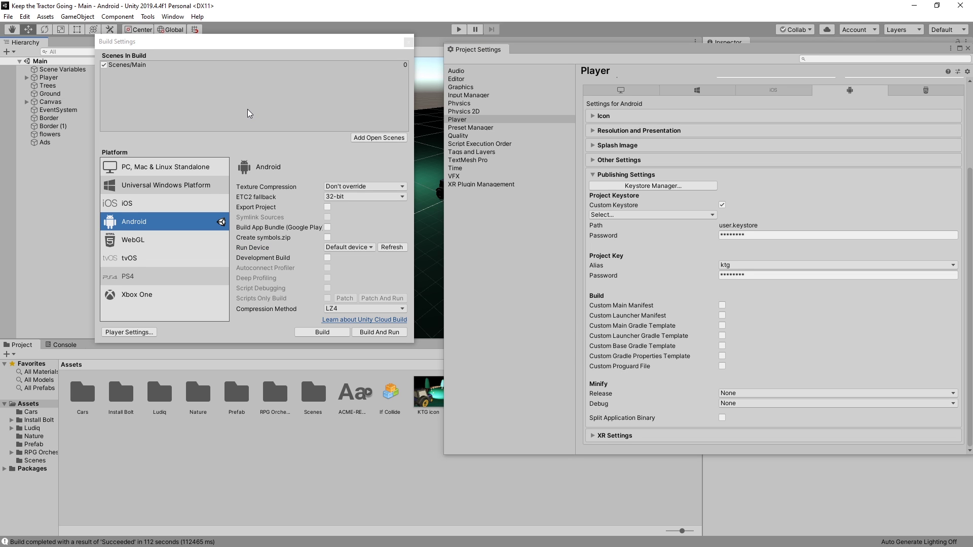
click(150, 20)
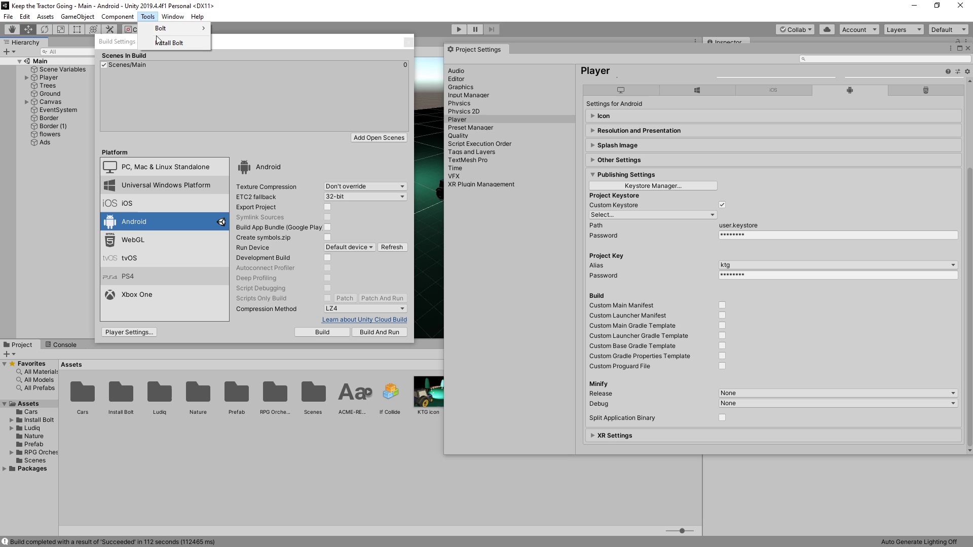
mouse_move(171, 31)
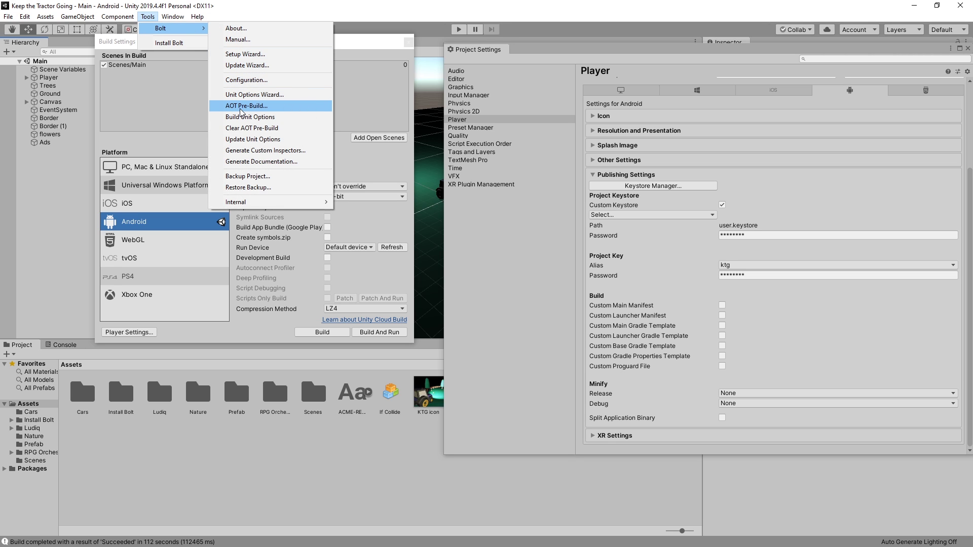
click(271, 108)
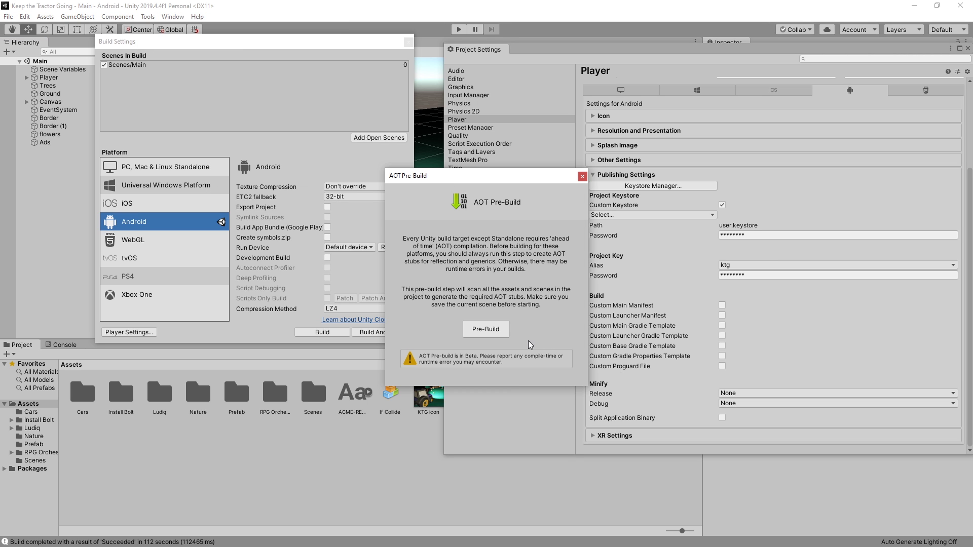
click(486, 330)
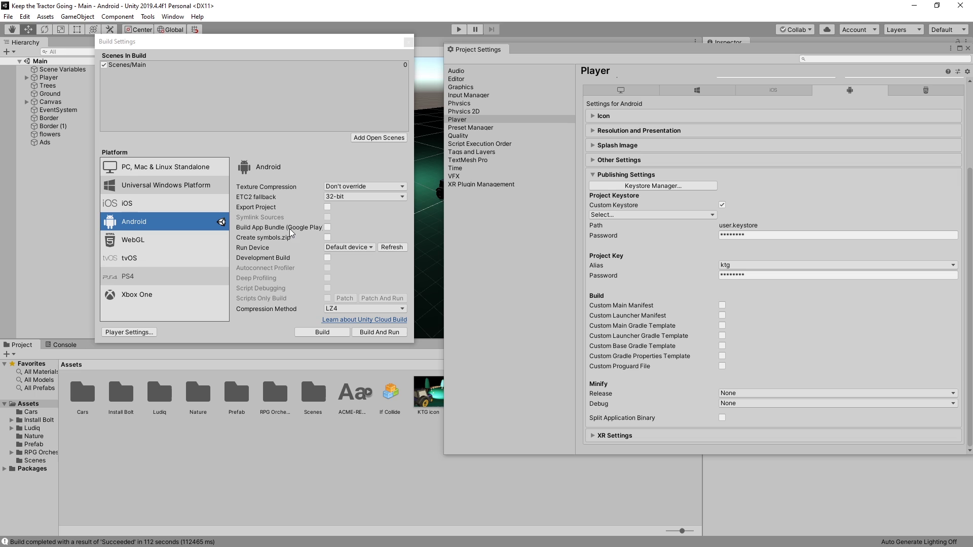
Enable Build App Bundle (Google Play) and build the project as ktg.aab
click(327, 227)
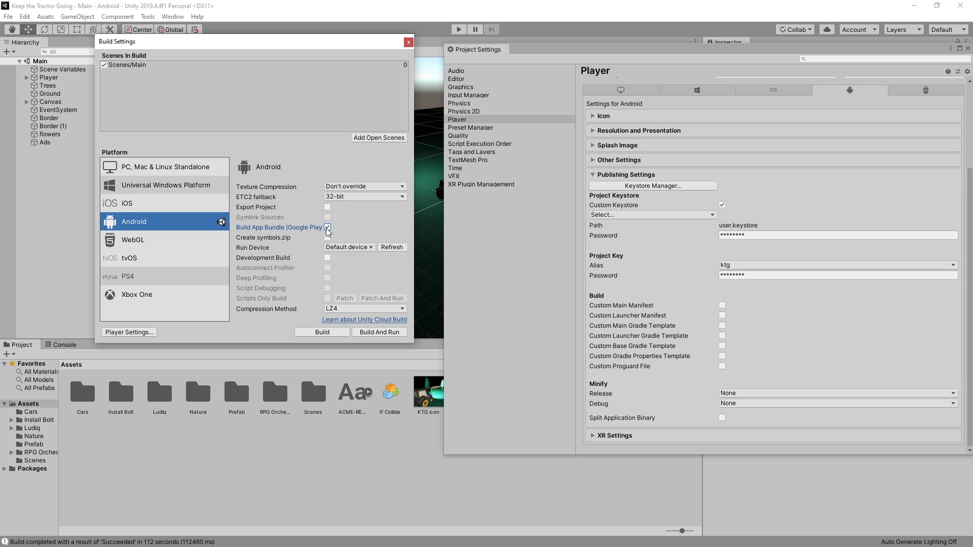
click(327, 335)
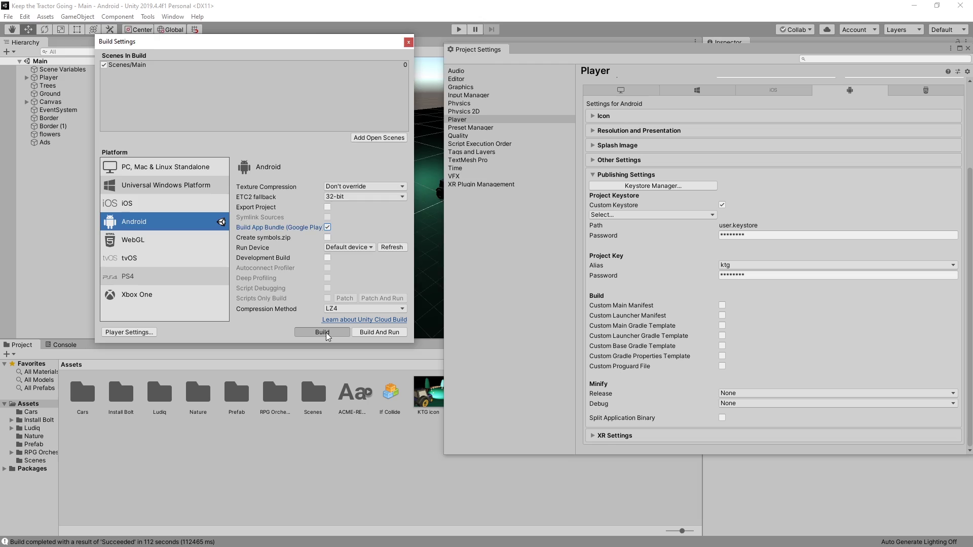
click(412, 280)
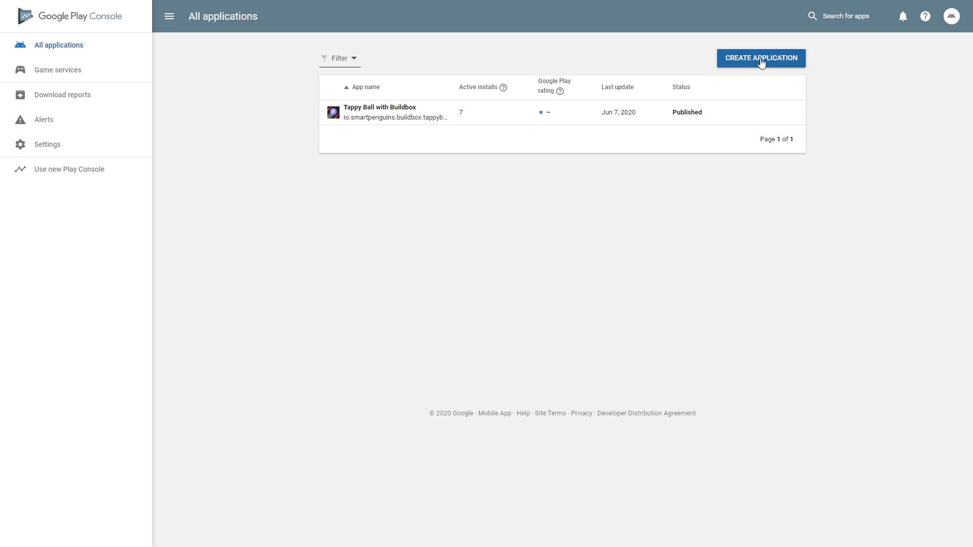
Create a new Play Console application titled 'Keep the Tractor Going'
click(761, 63)
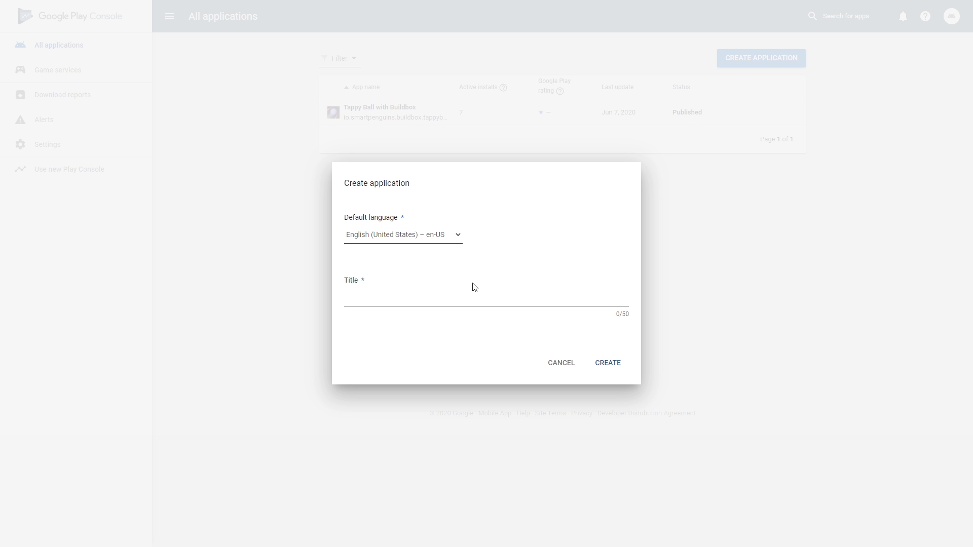
click(451, 298)
text(Keep the Tractor Going)
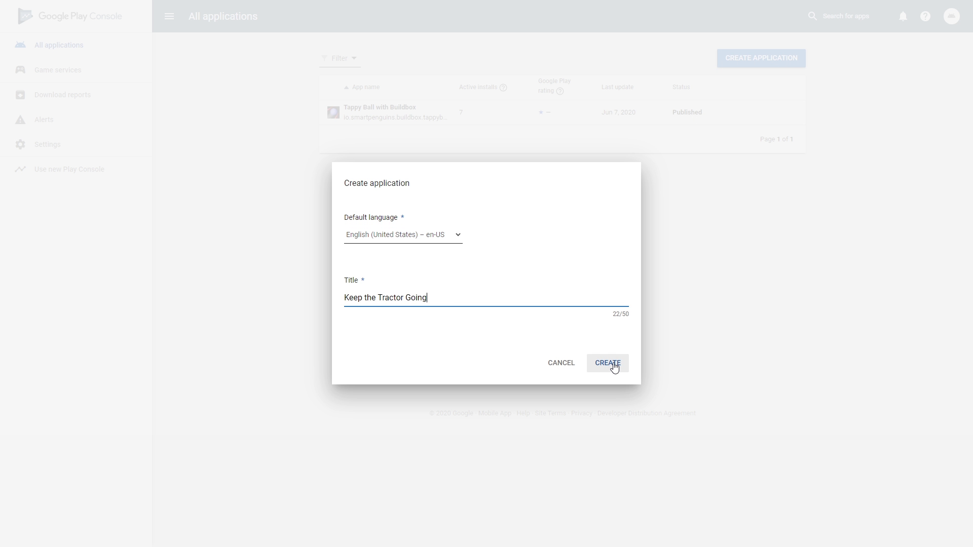
click(613, 366)
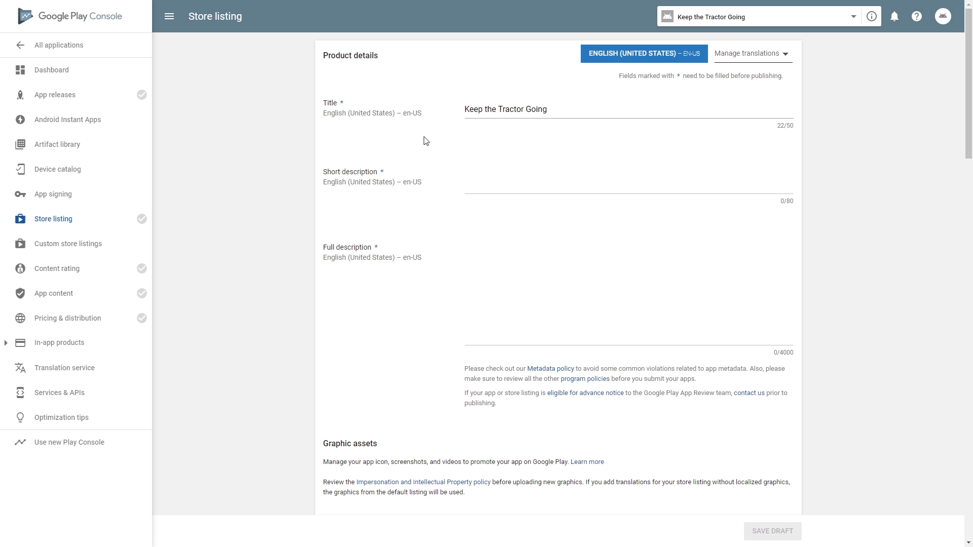
Fill the short description with 'qwesadfg' and the full description with 'asgqgag'
click(525, 261)
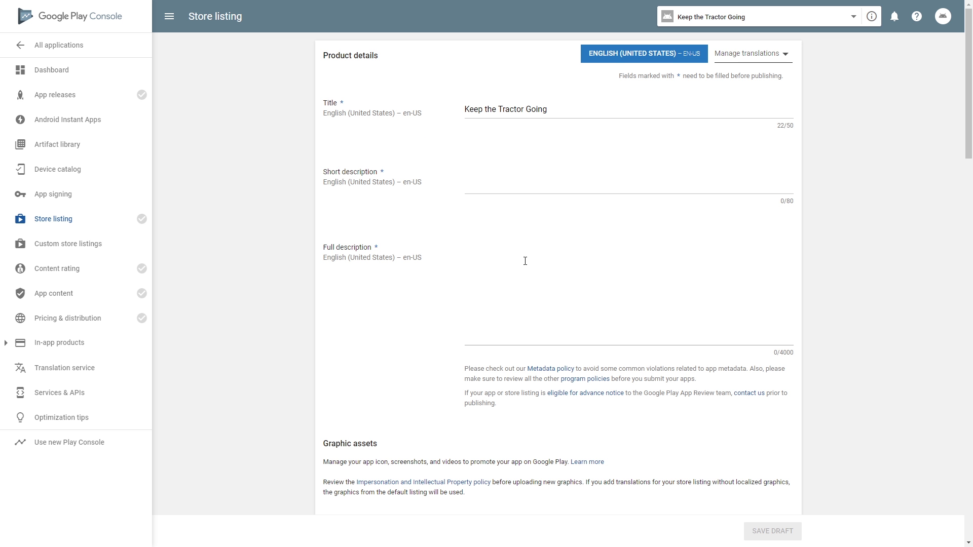
click(508, 180)
text(qwesadfg)
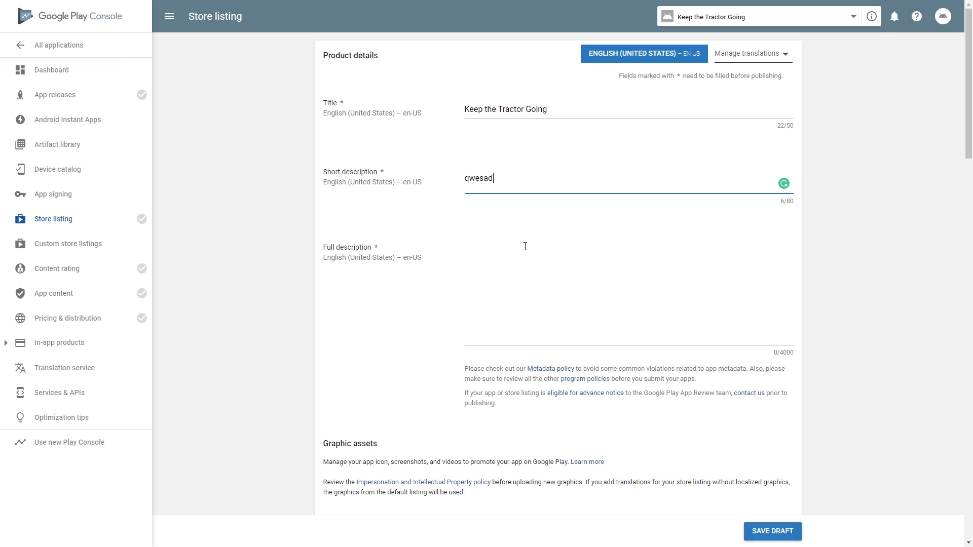
click(527, 270)
text(asgqgag)
scroll(528, 295, down, 8)
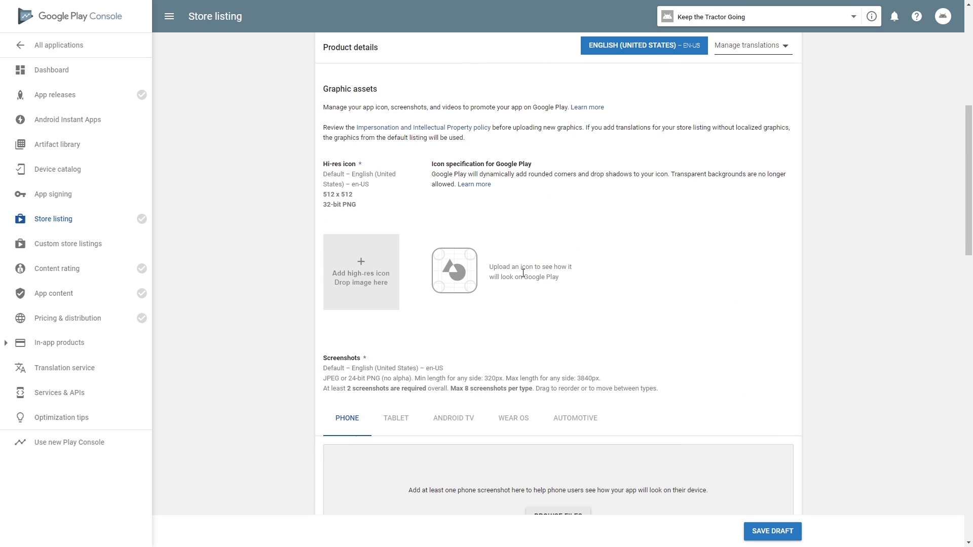
scroll(429, 275, up, 1)
Upload the tractor hi-res icon, two phone screenshots and a feature graphic
drag(0, 294, 383, 305)
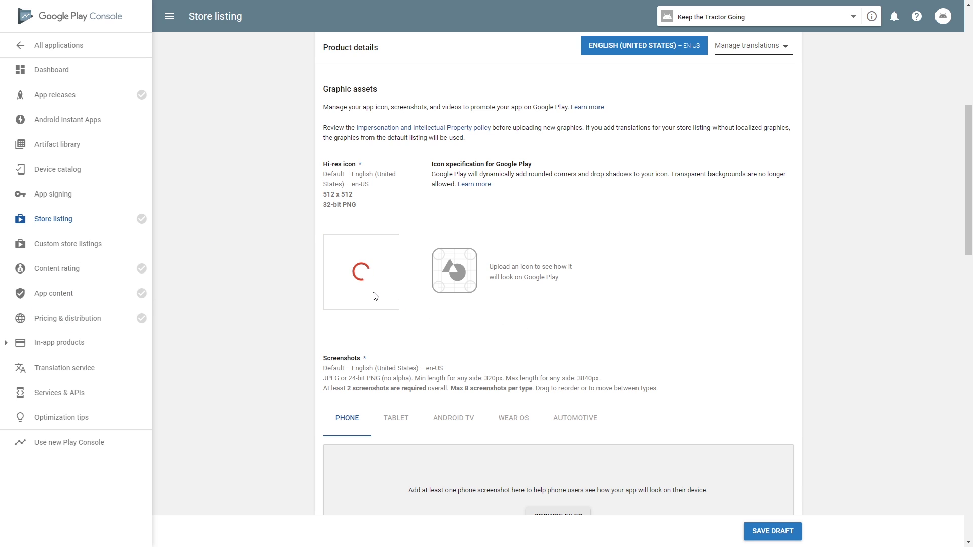
scroll(310, 201, down, 4)
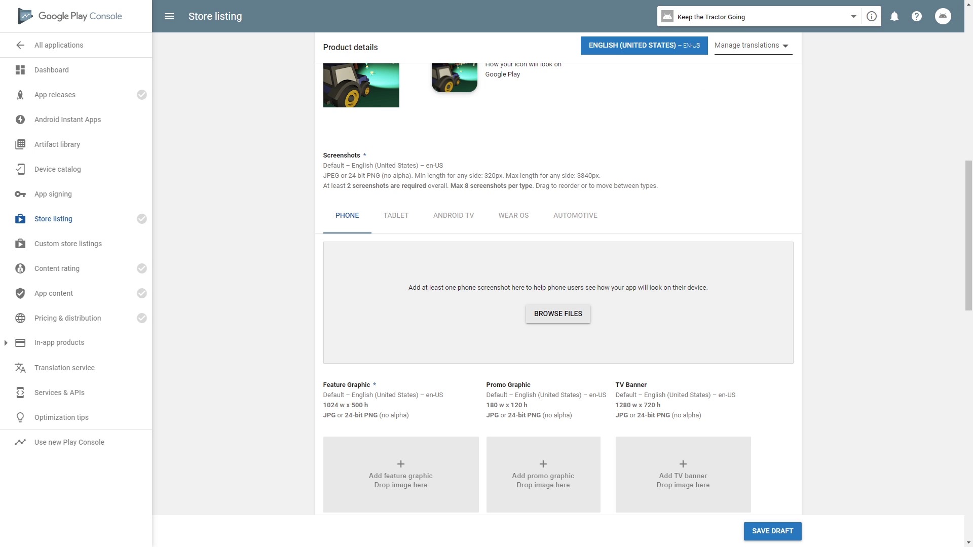
drag(507, 297, 451, 314)
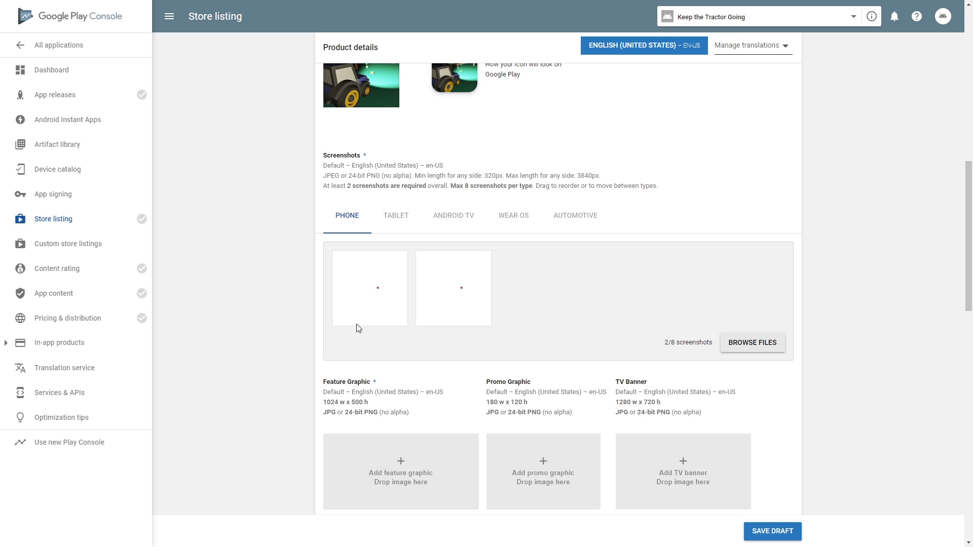
scroll(356, 328, down, 2)
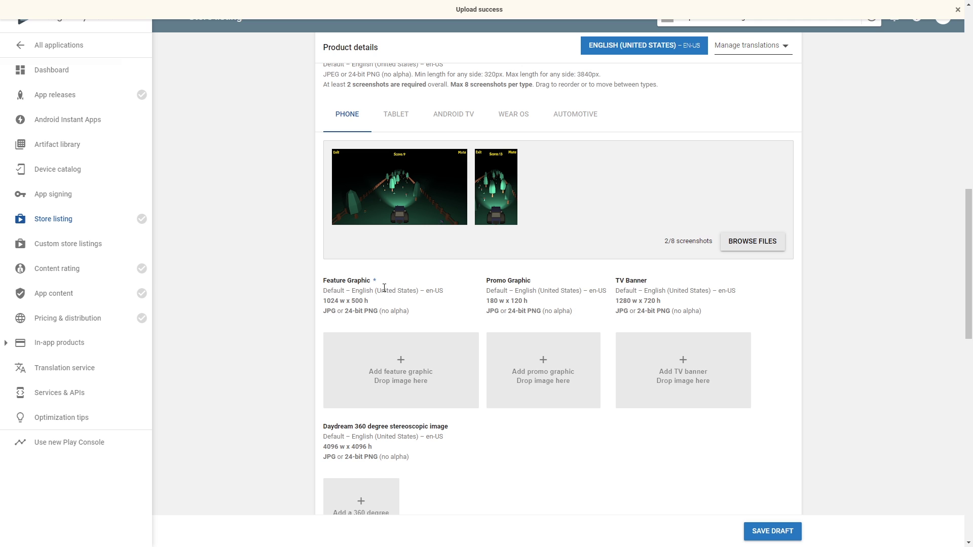
drag(243, 406, 339, 371)
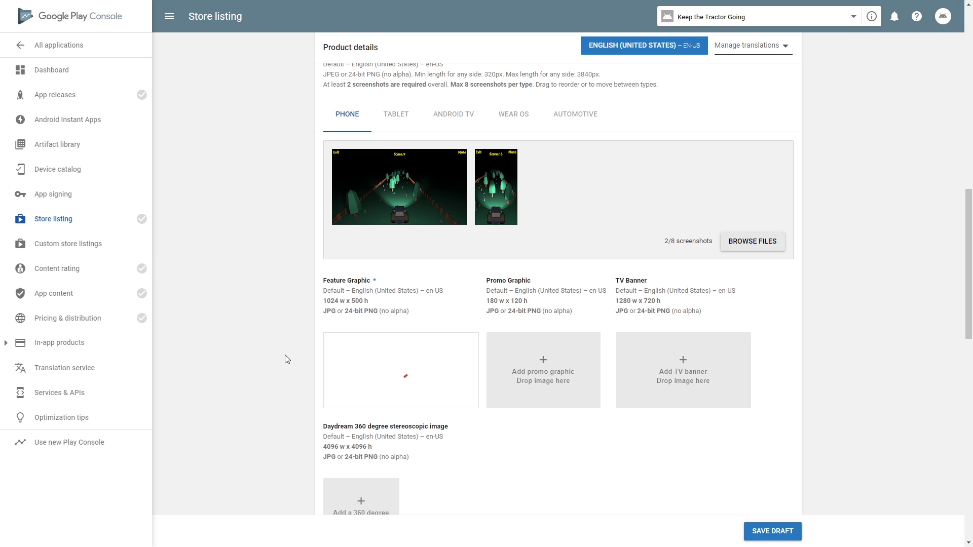
Set the application type to Games with category Casual
scroll(528, 358, down, 7)
click(529, 364)
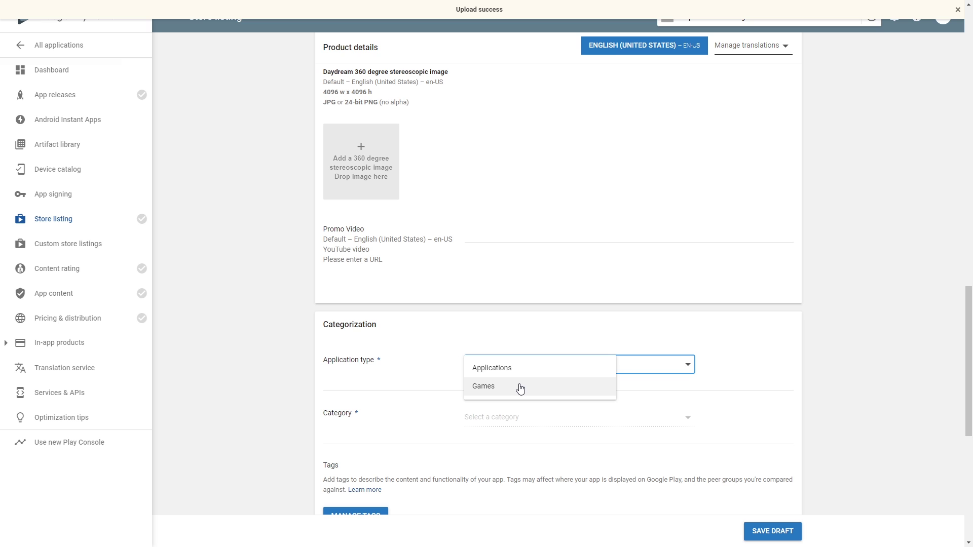
click(519, 388)
click(498, 416)
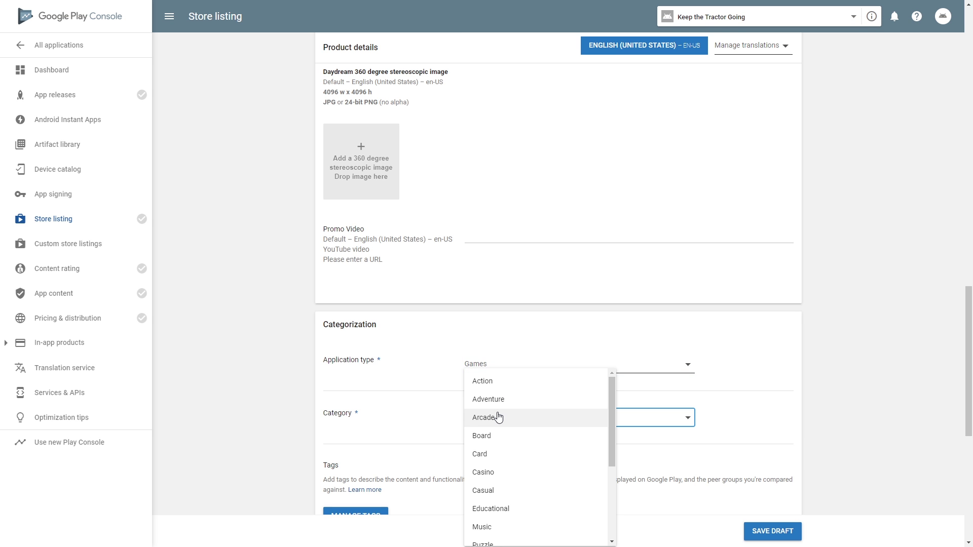
click(508, 490)
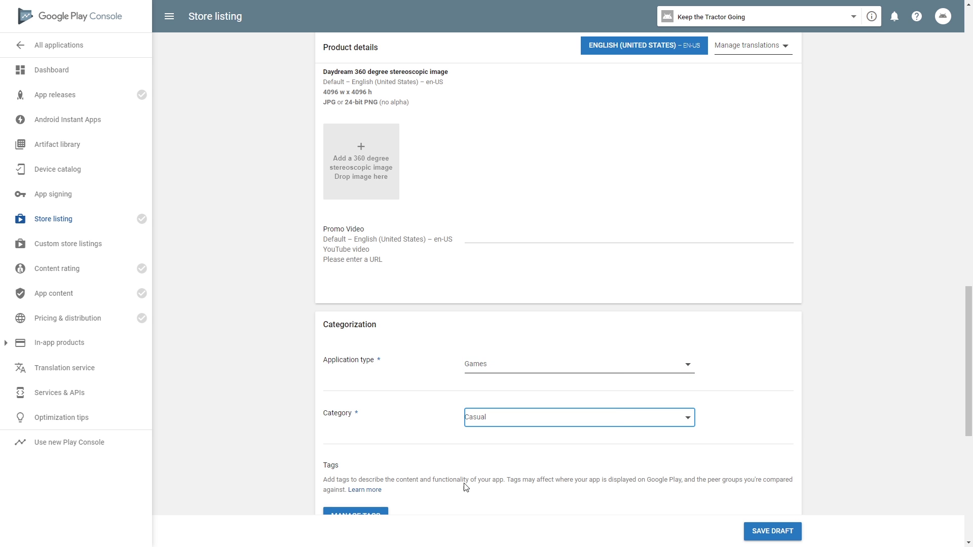
Enter the contact email address and save the store listing draft
scroll(396, 423, down, 2)
scroll(396, 423, down, 4)
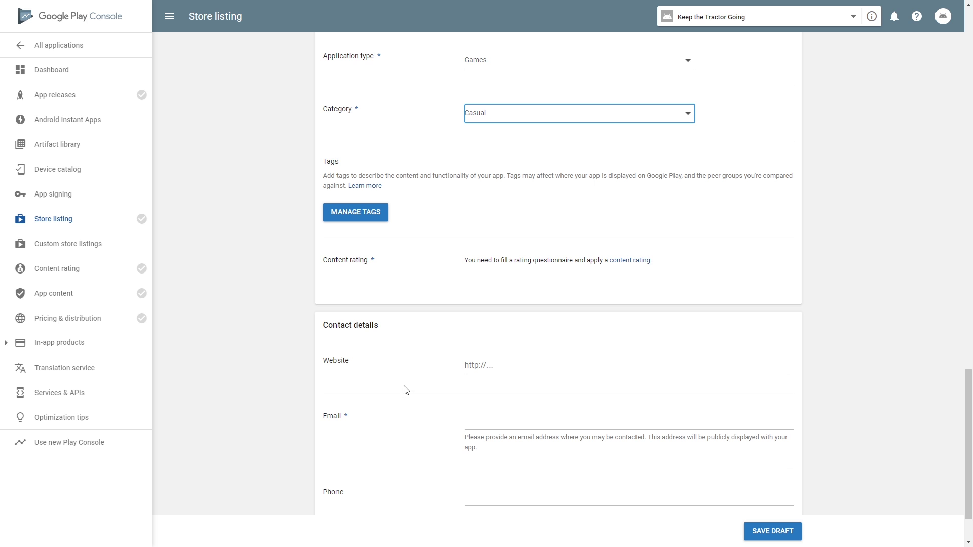
scroll(349, 421, down, 1)
scroll(349, 420, down, 1)
scroll(420, 324, up, 1)
click(462, 405)
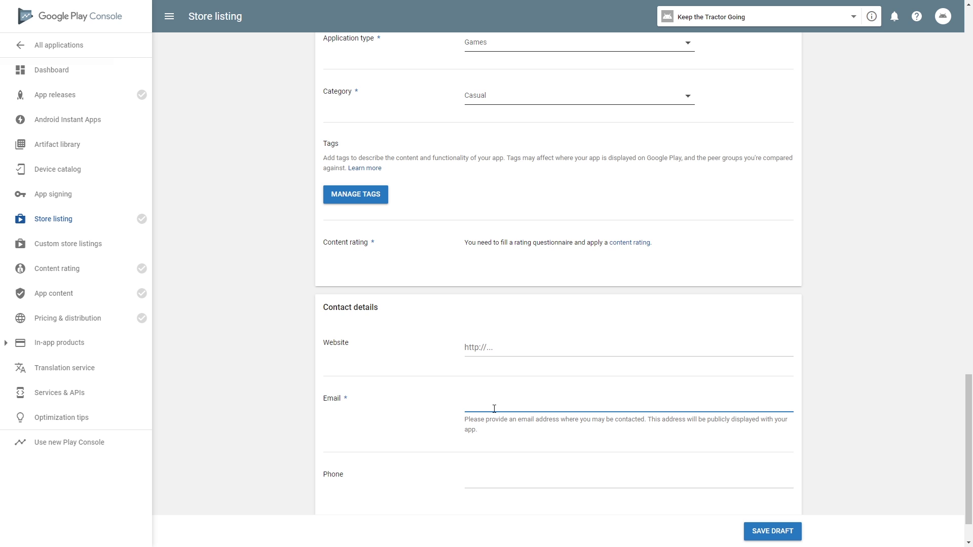
key(ctrl+v)
scroll(608, 456, down, 1)
click(765, 530)
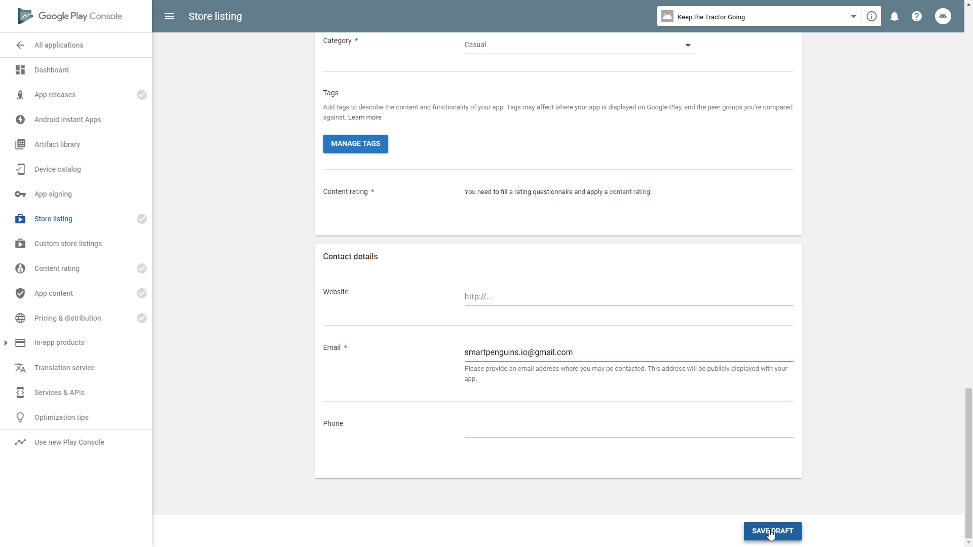
click(90, 99)
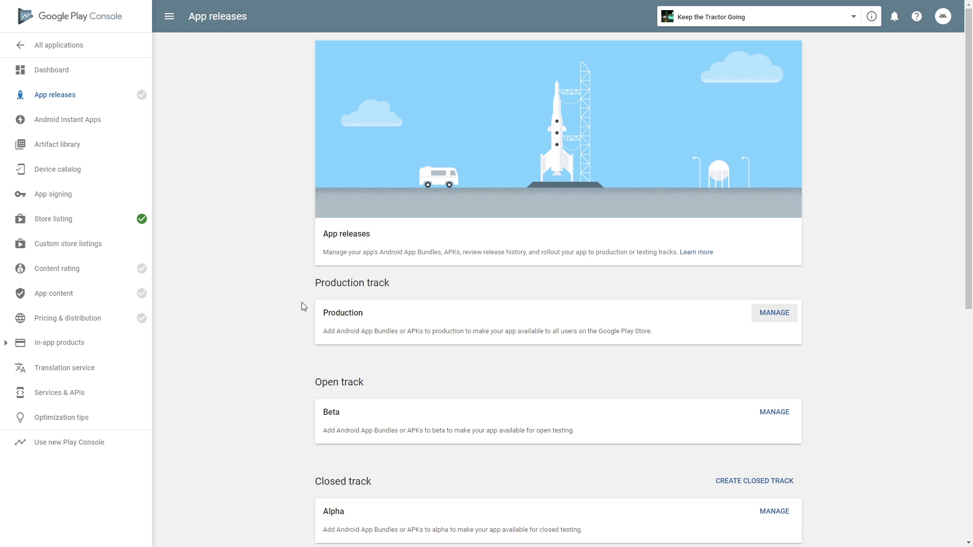
Manage the Production track and create a new release
scroll(430, 326, down, 3)
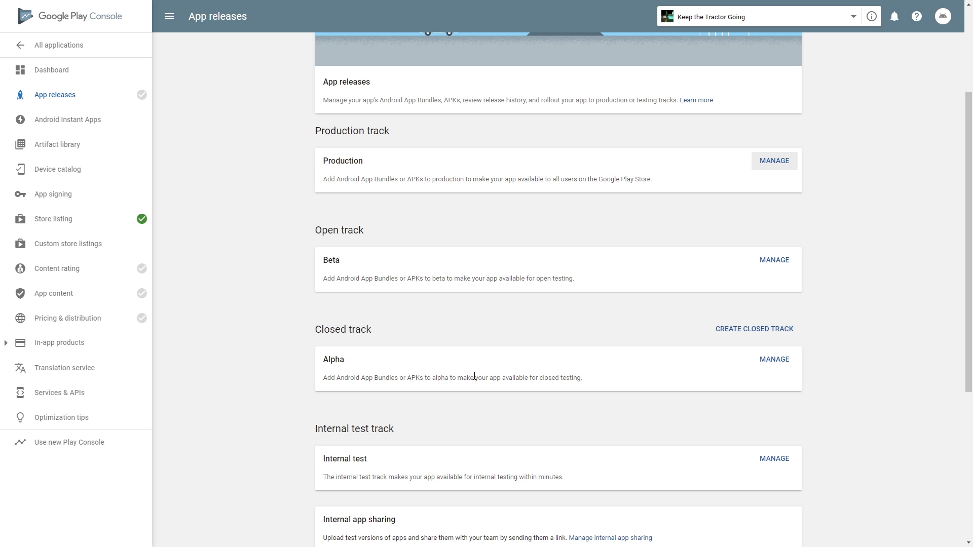
scroll(376, 418, down, 5)
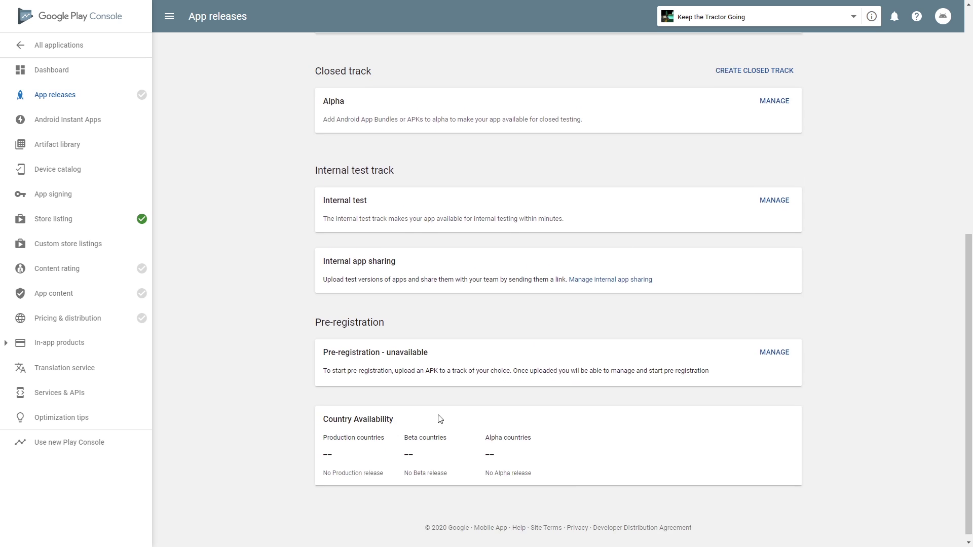
scroll(466, 229, up, 2)
scroll(466, 229, up, 6)
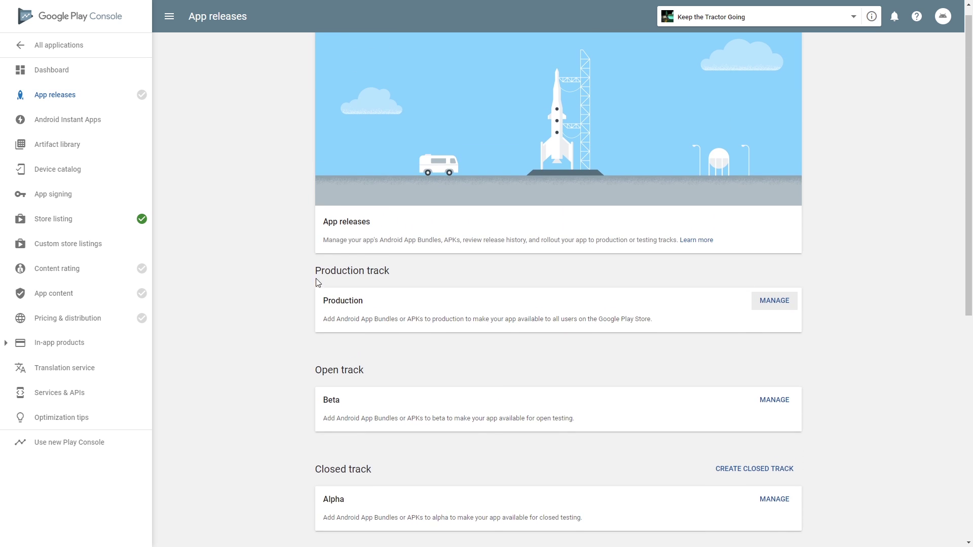
click(774, 302)
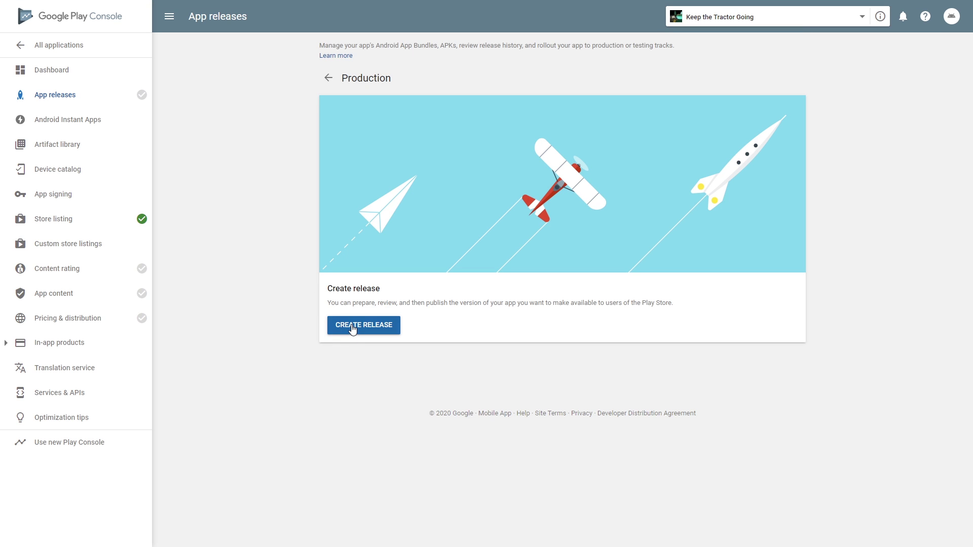
click(353, 328)
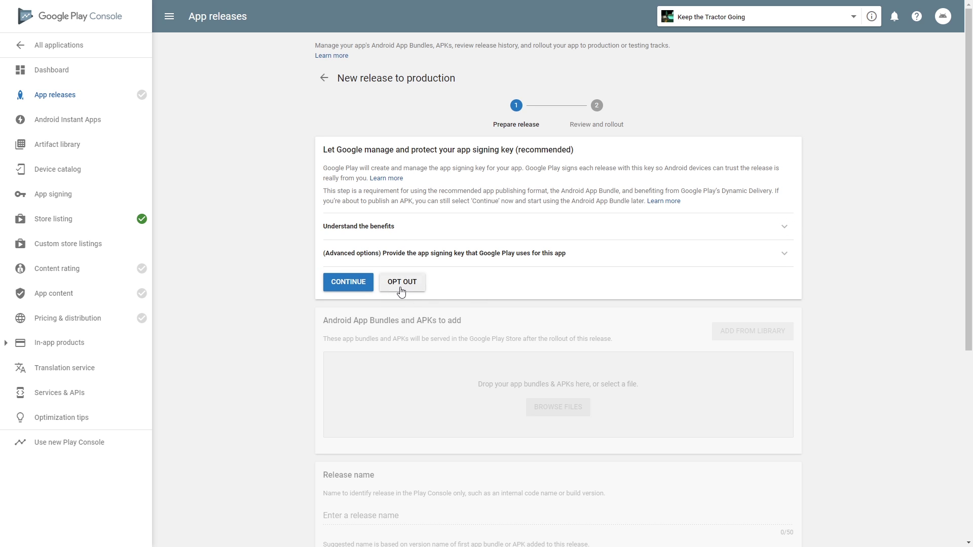
Accept Google-managed app signing and upload ktg.aab (version code 1, 19.9 MB) as release 0.1
click(331, 288)
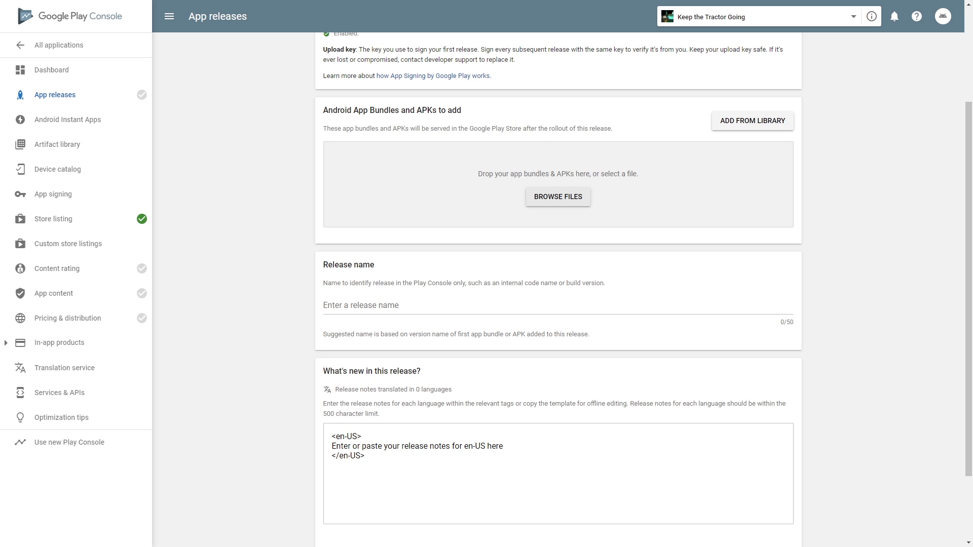
drag(403, 189, 454, 200)
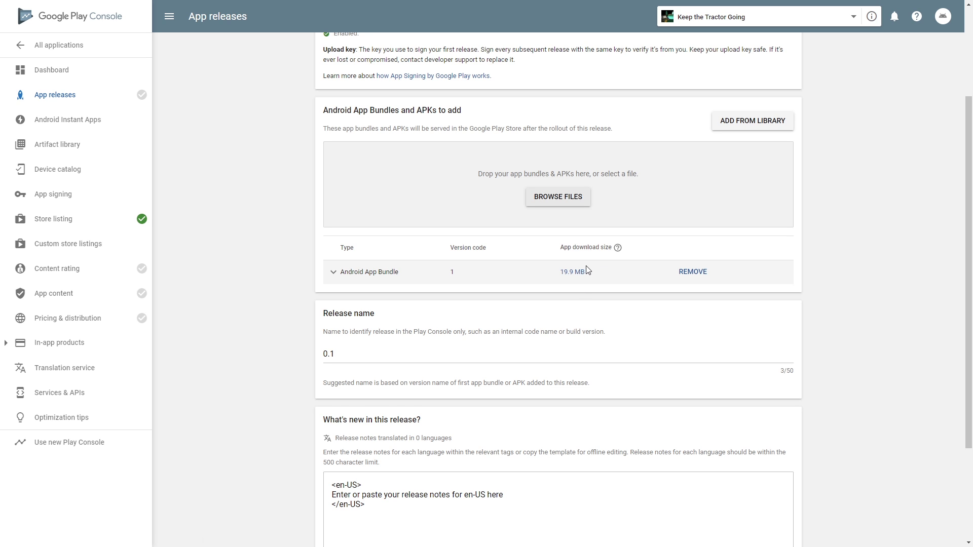
scroll(286, 222, down, 2)
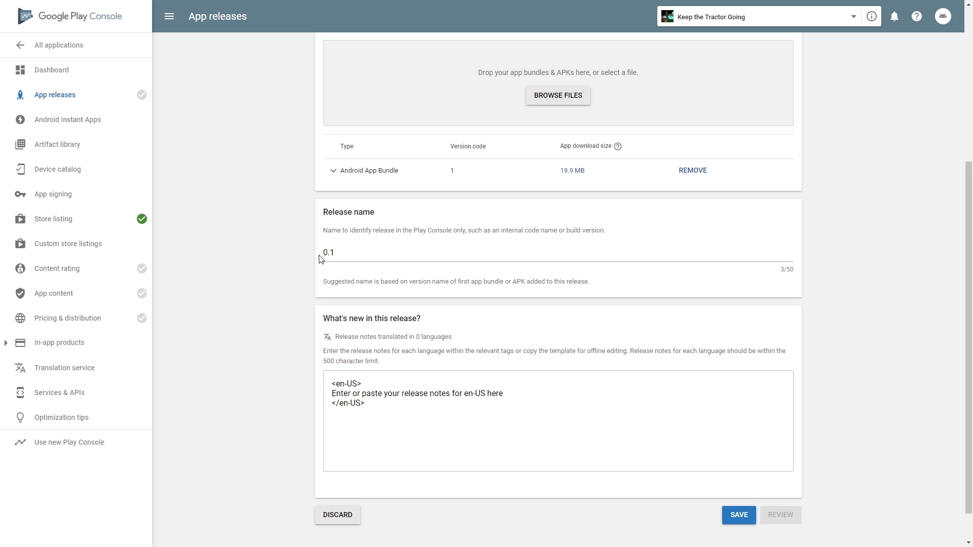
Replace the en-US placeholder release notes with 'New Game' and save the production release
scroll(365, 278, down, 1)
click(517, 356)
drag(516, 356, 332, 355)
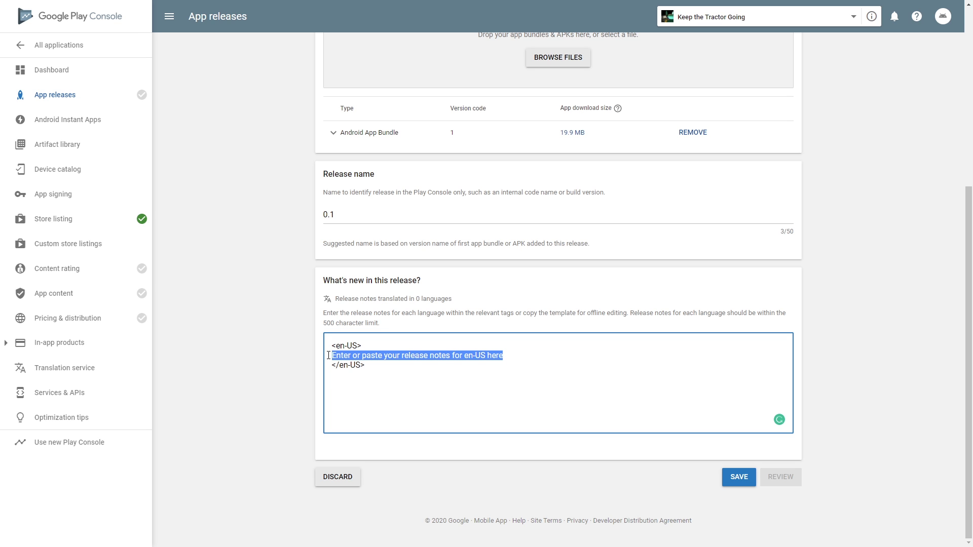
text(N)
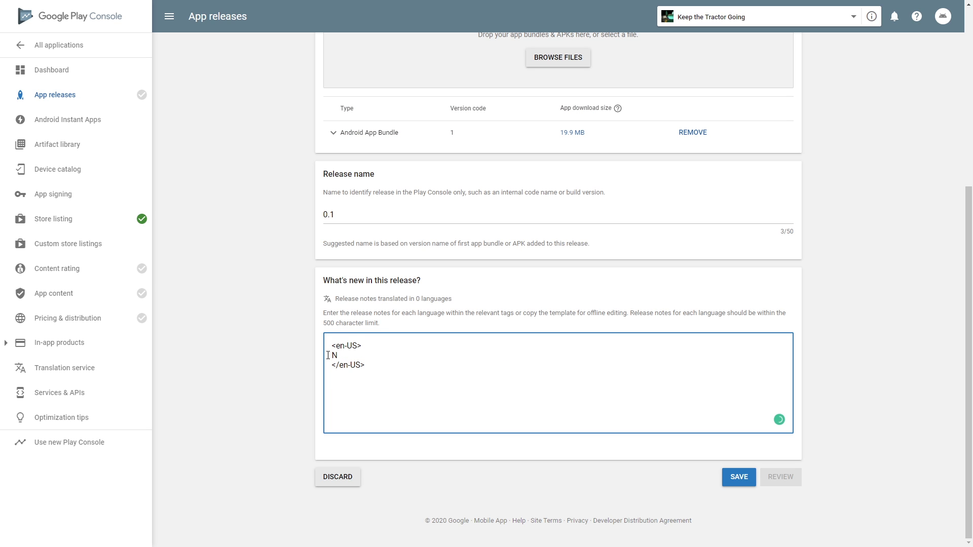
text(ew Game)
click(739, 477)
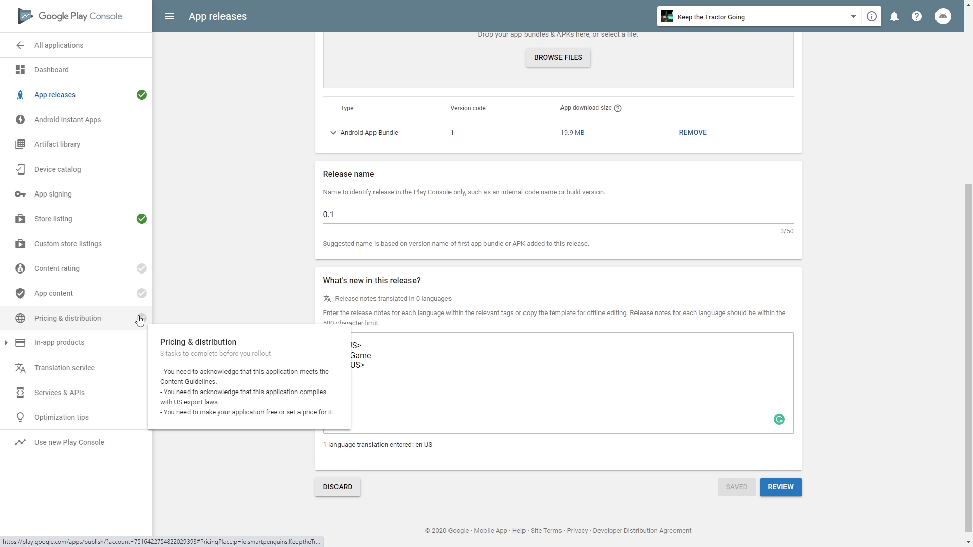
Start the content rating questionnaire and answer No to the fear, sexuality and gambling questions
click(113, 276)
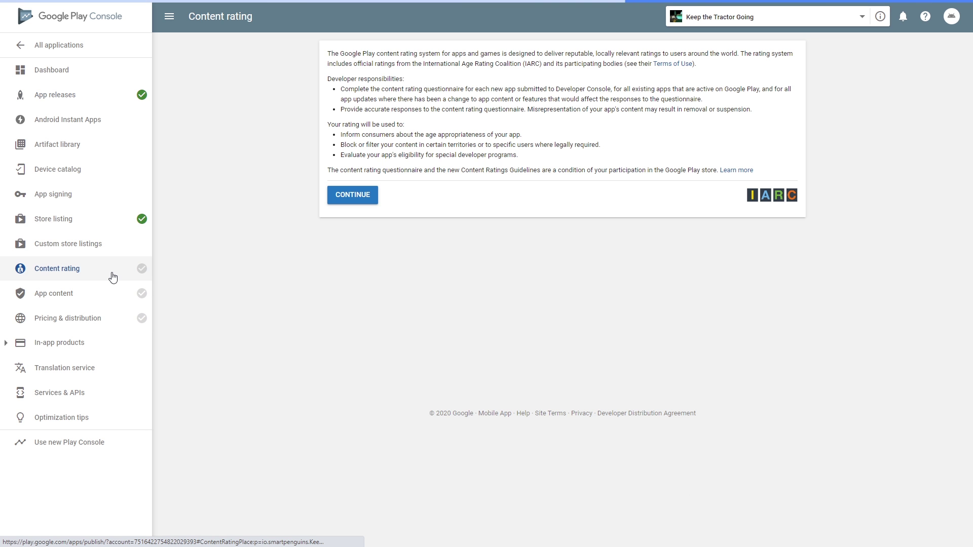
click(364, 203)
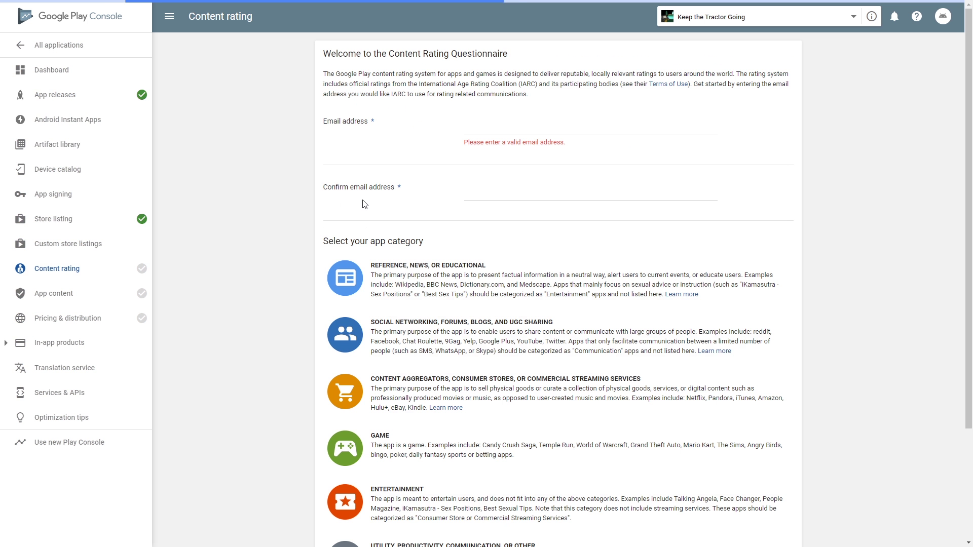
click(493, 125)
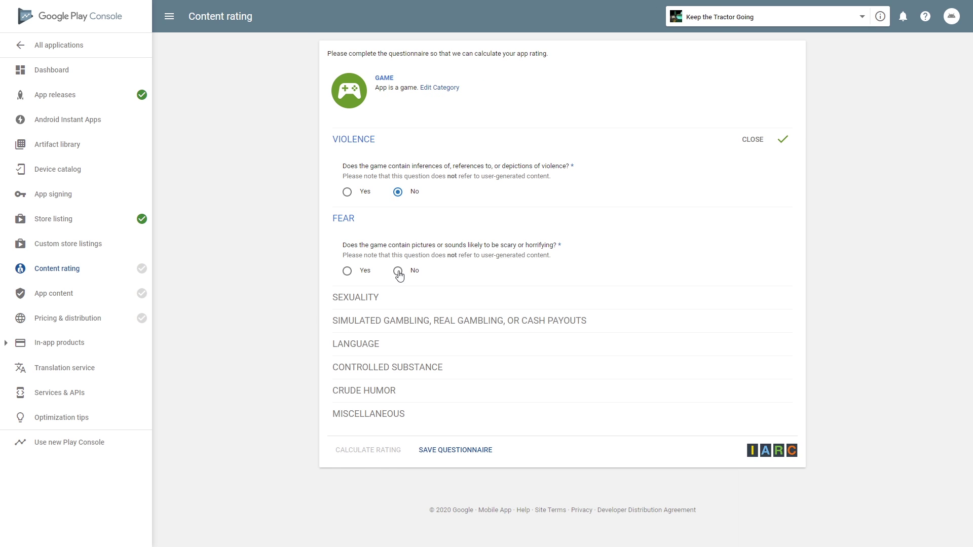
click(393, 271)
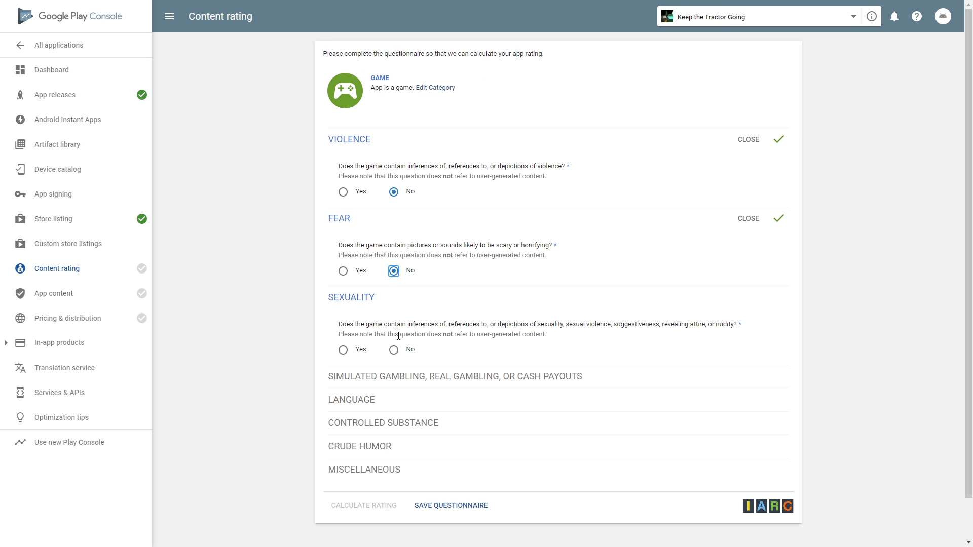
click(394, 349)
click(394, 429)
scroll(395, 426, down, 3)
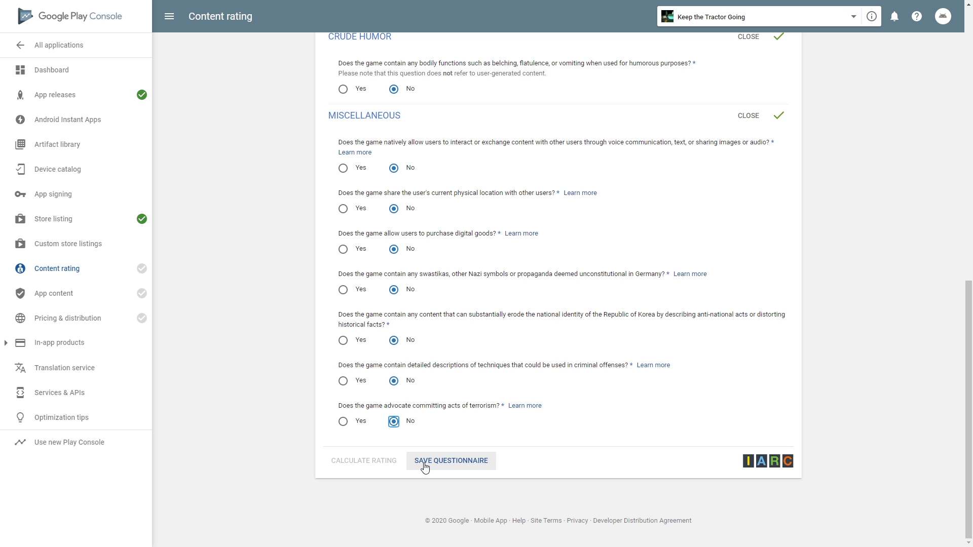
Save the questionnaire, then calculate and apply the PEGI 3 / ESRB Everyone rating
click(425, 466)
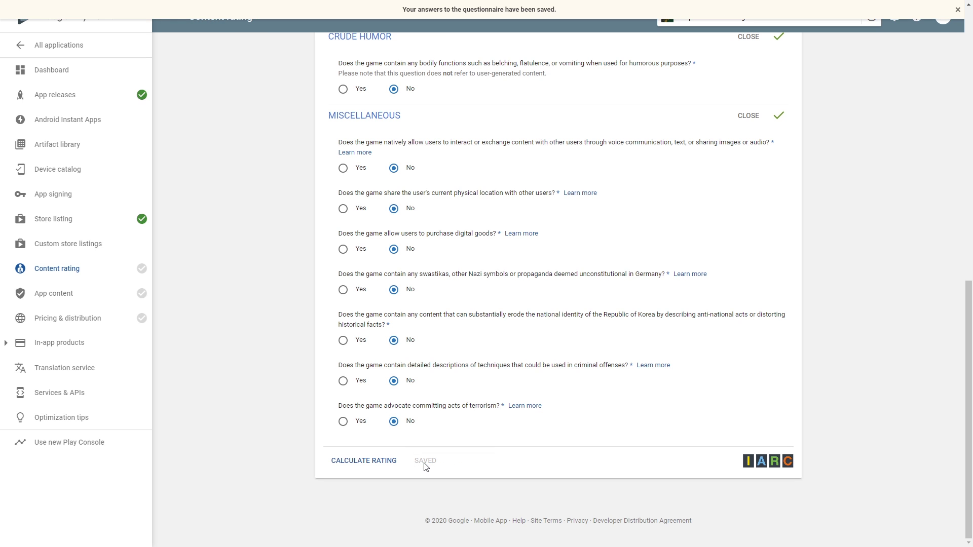
click(375, 467)
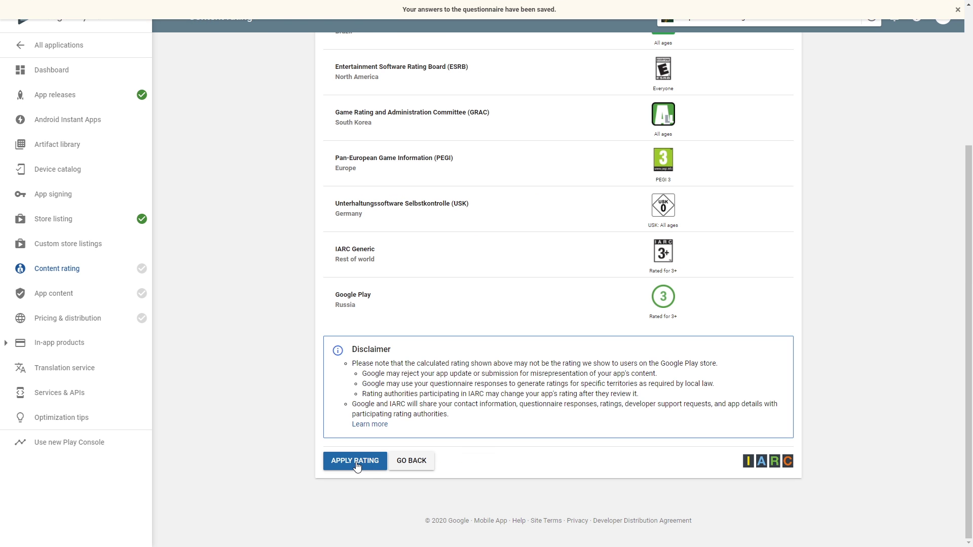
click(354, 461)
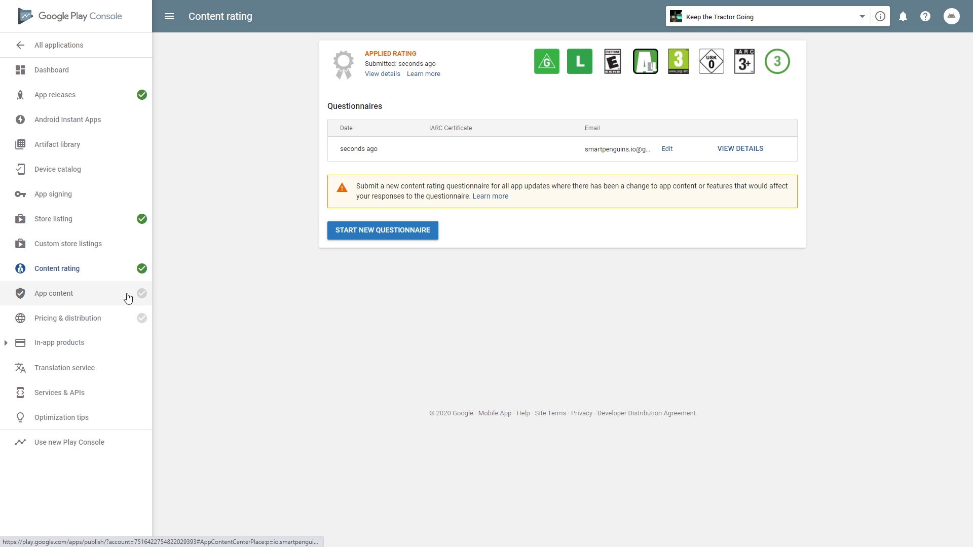
click(88, 299)
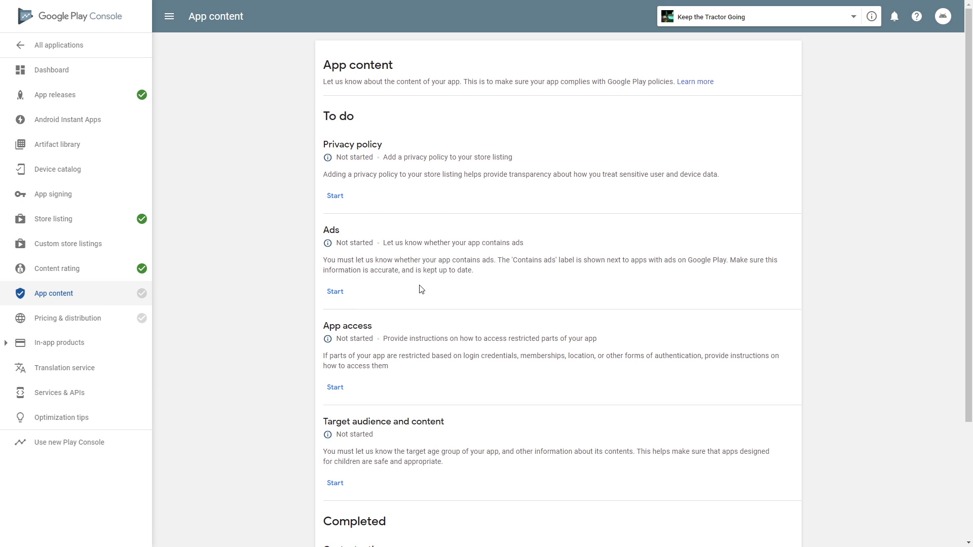
Begin the privacy policy declaration and fill in its URL field
scroll(402, 335, down, 3)
scroll(402, 332, up, 3)
click(337, 197)
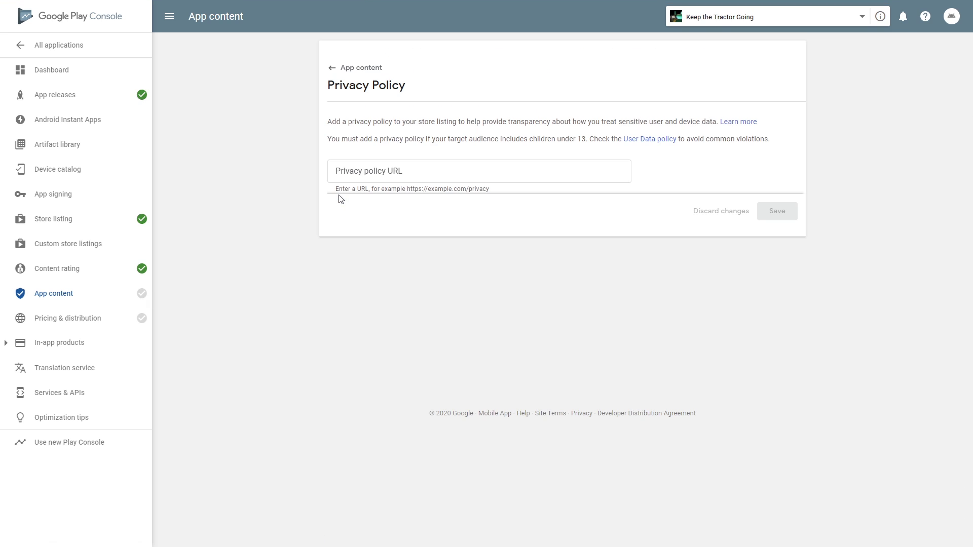
click(363, 169)
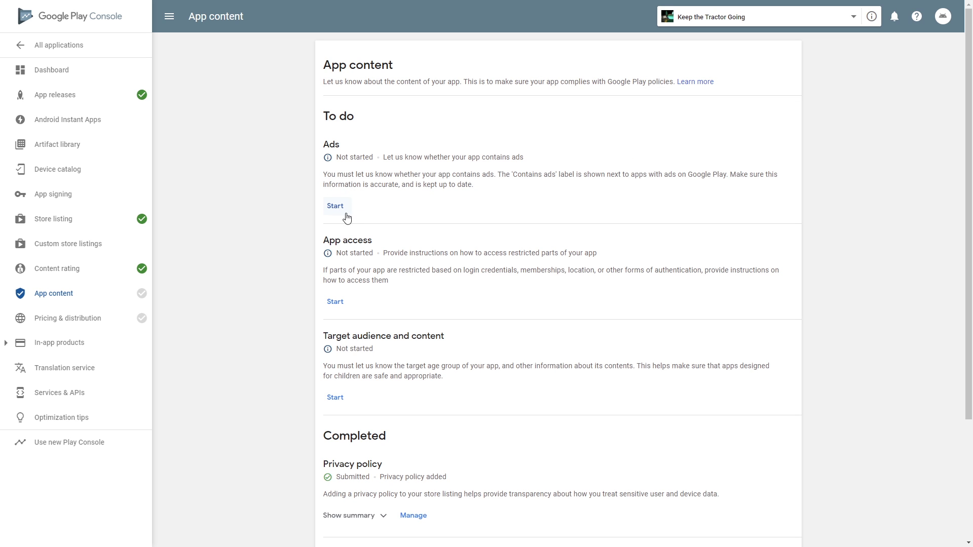
Declare that the app contains ads and save the ads declaration
click(336, 206)
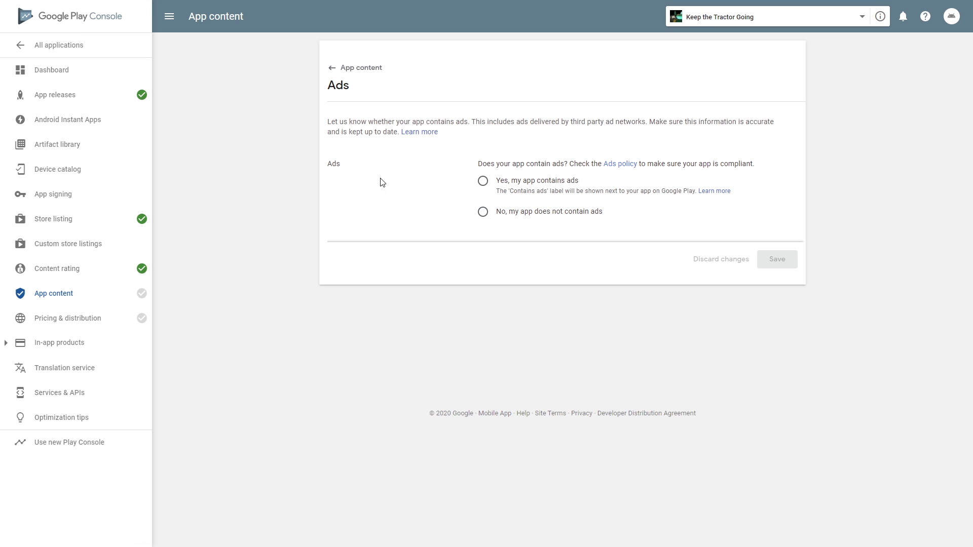
click(483, 181)
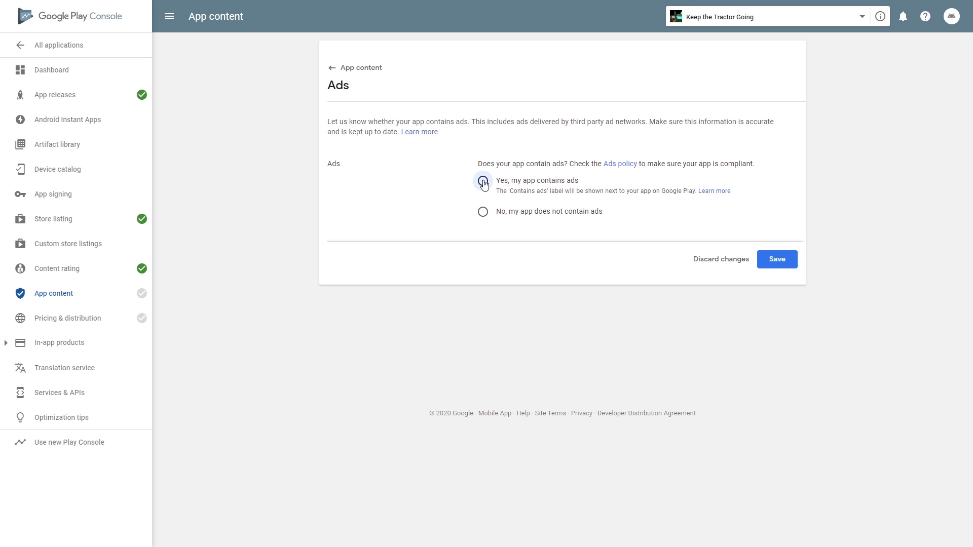
click(781, 261)
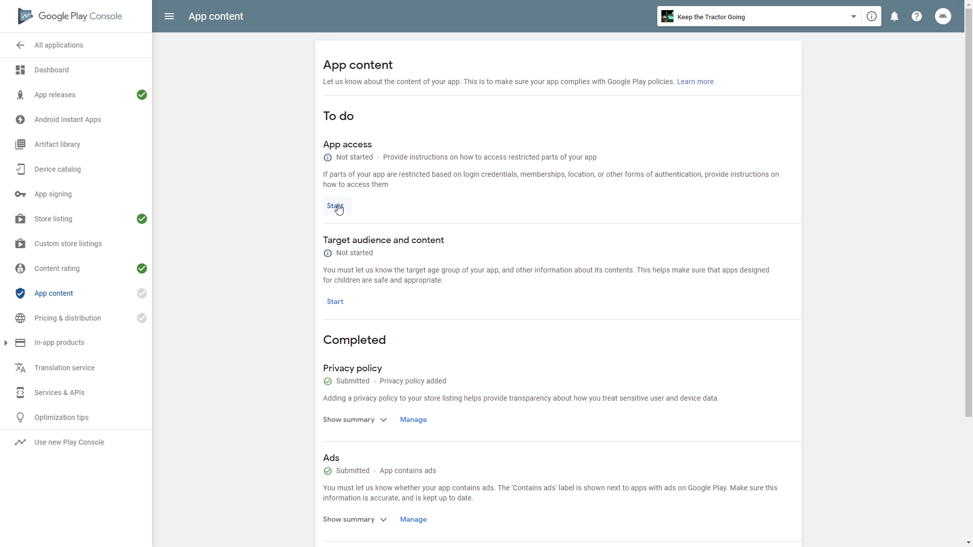
Save the app access declaration stating all functionality needs no special access
click(338, 205)
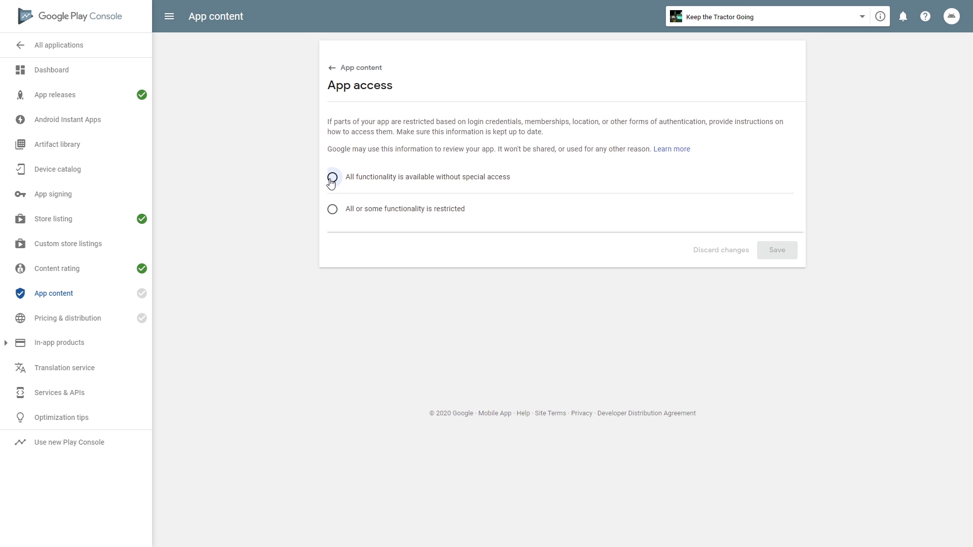
click(332, 177)
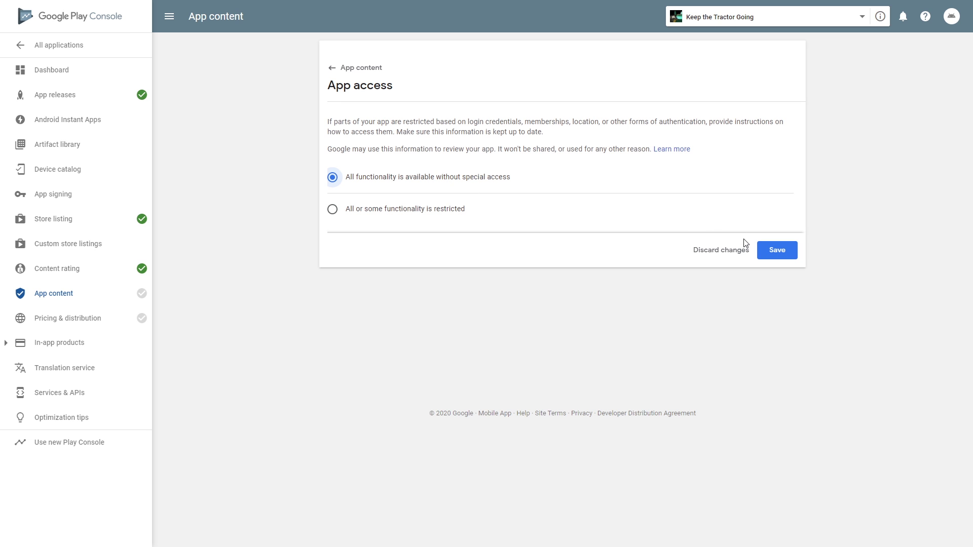
click(775, 253)
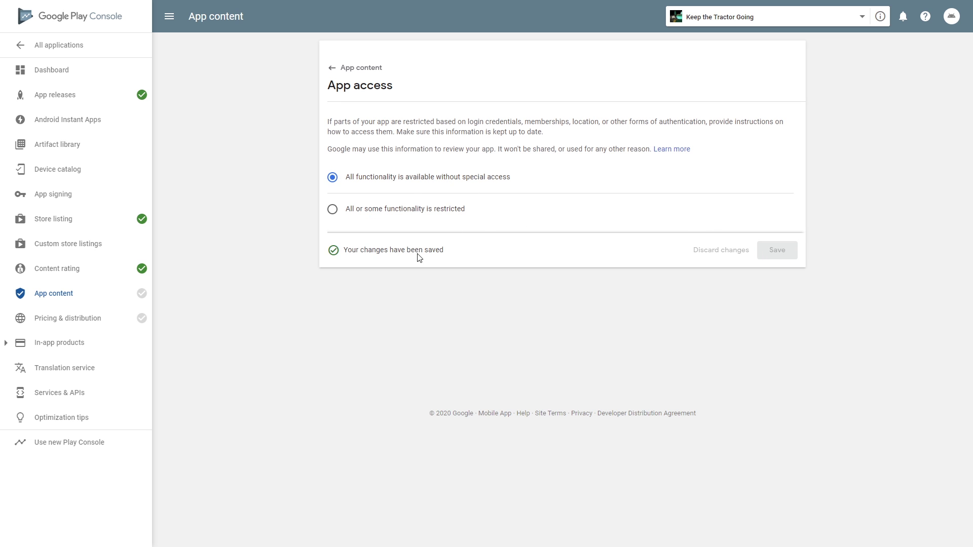
Complete and save the Target audience and content form for ages 18 and over
click(346, 206)
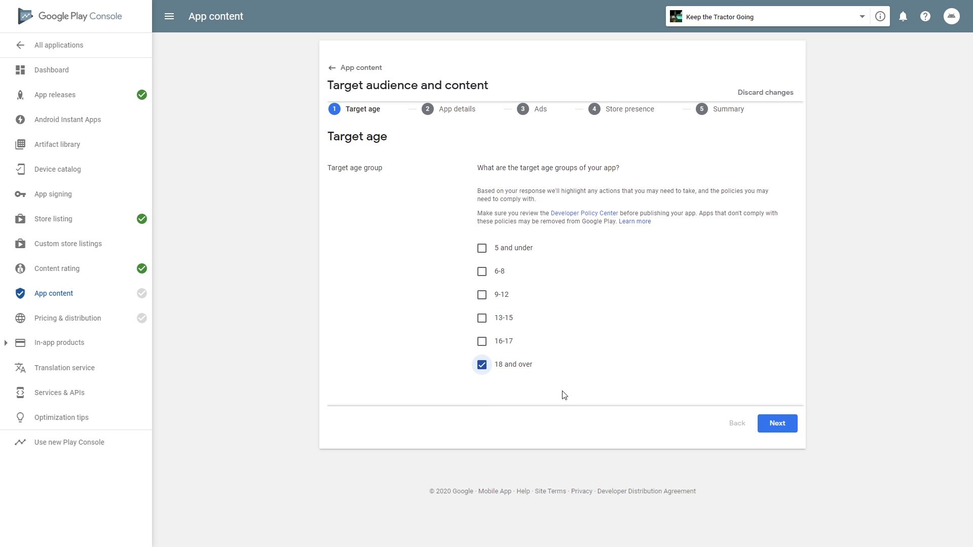
click(787, 427)
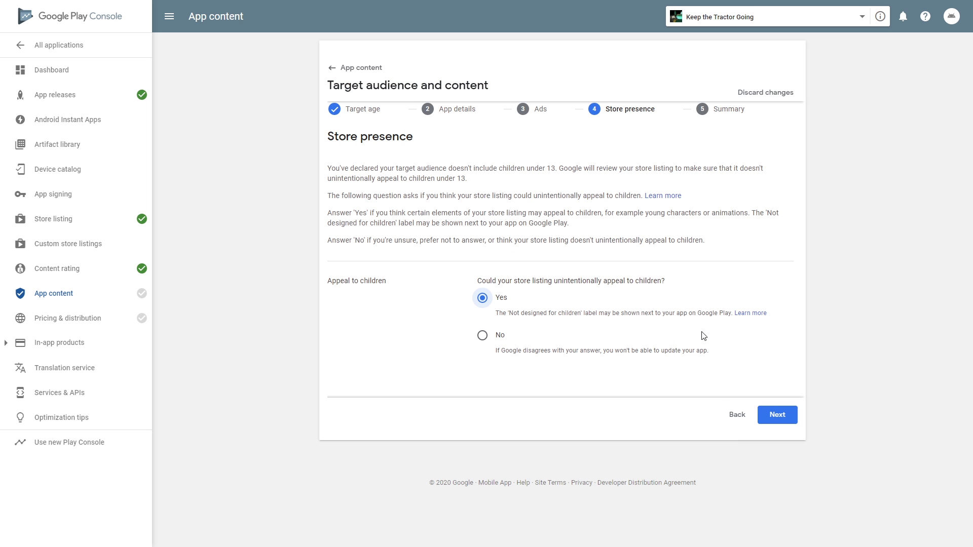
click(771, 416)
click(771, 259)
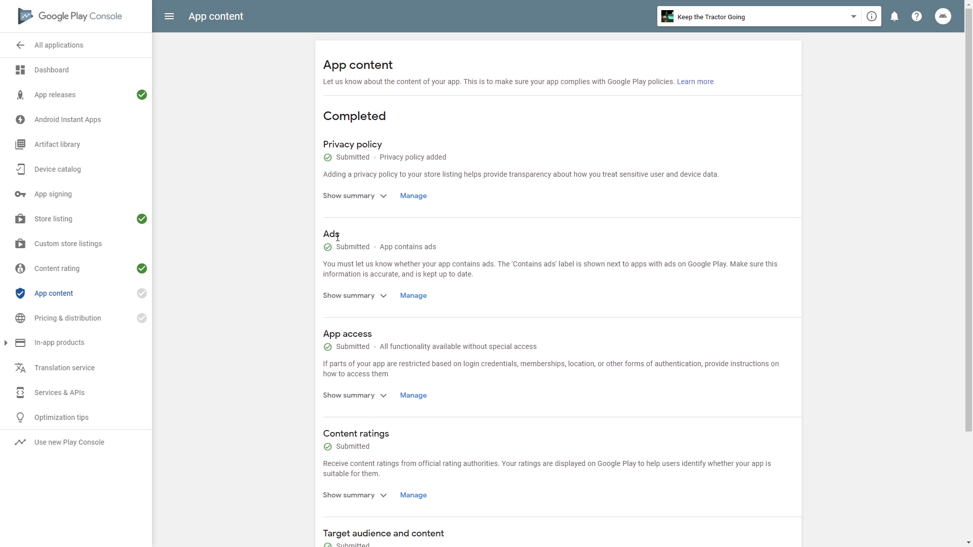
Make the free app available in all 151 countries, acknowledge US export laws, and save the draft
click(101, 318)
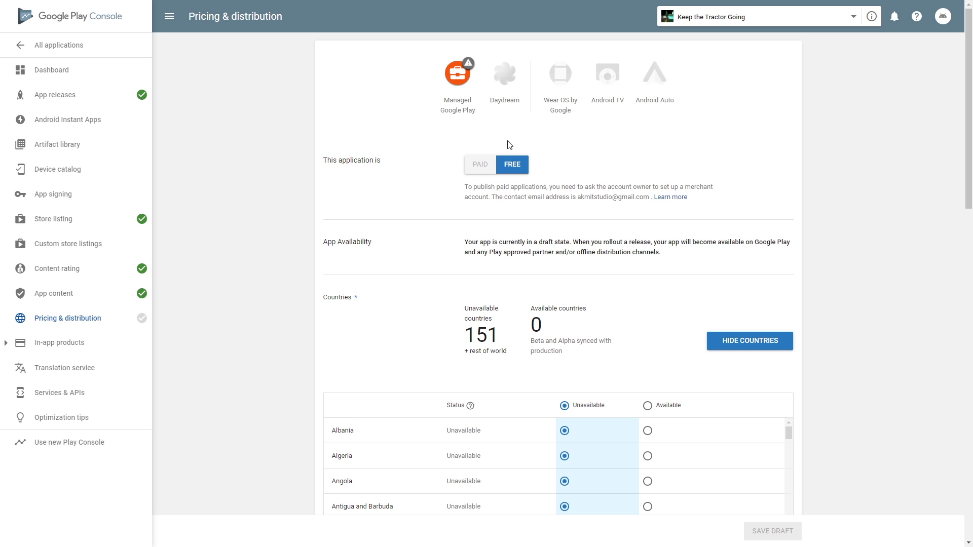
scroll(527, 170, down, 4)
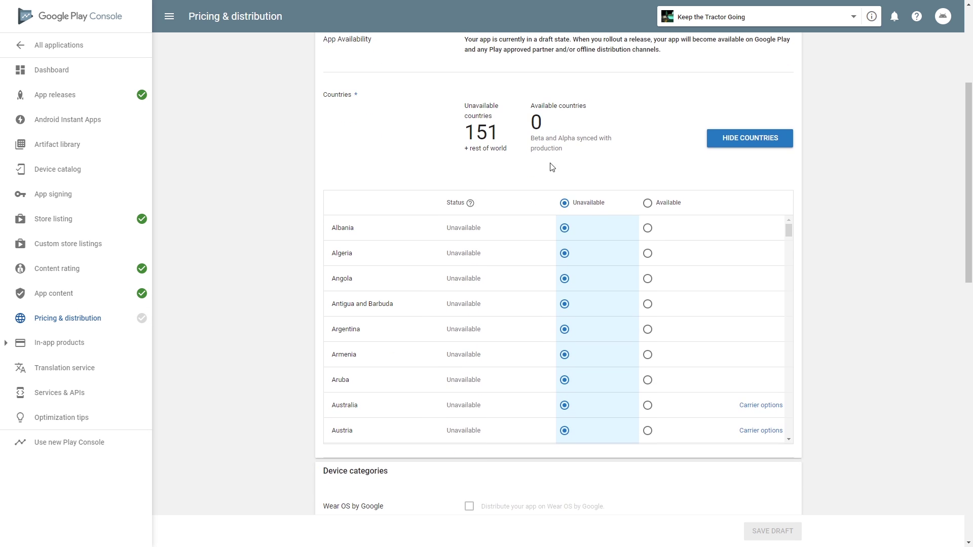
scroll(552, 168, up, 1)
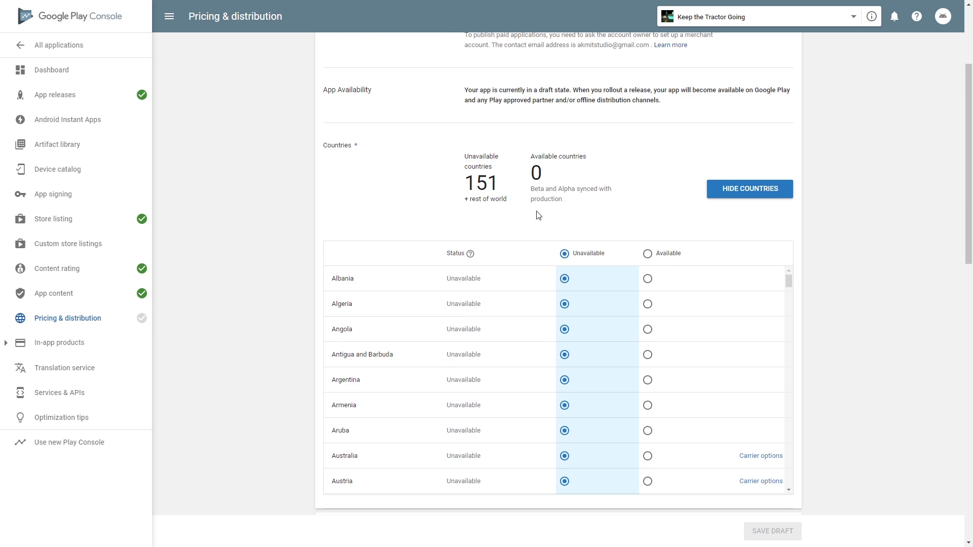
click(647, 254)
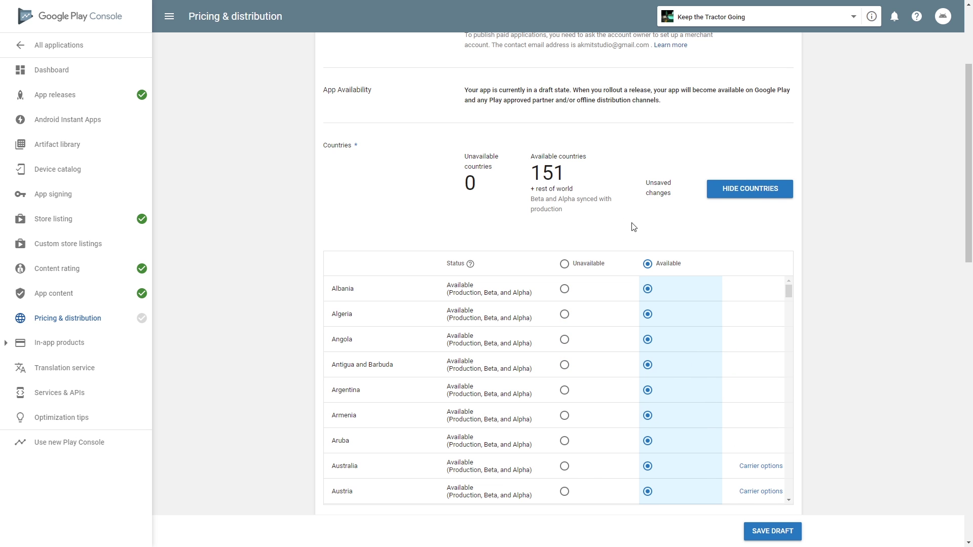
scroll(633, 226, down, 15)
click(468, 416)
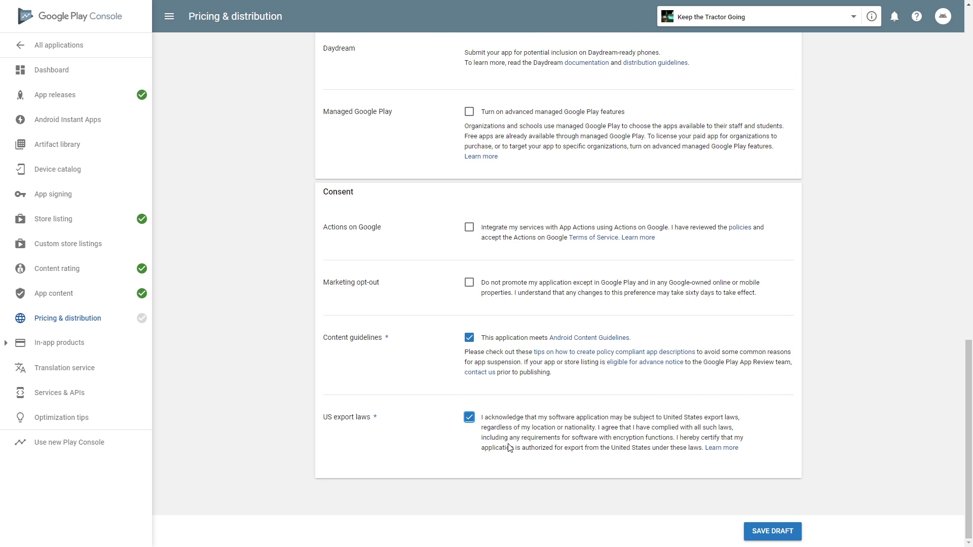
click(771, 531)
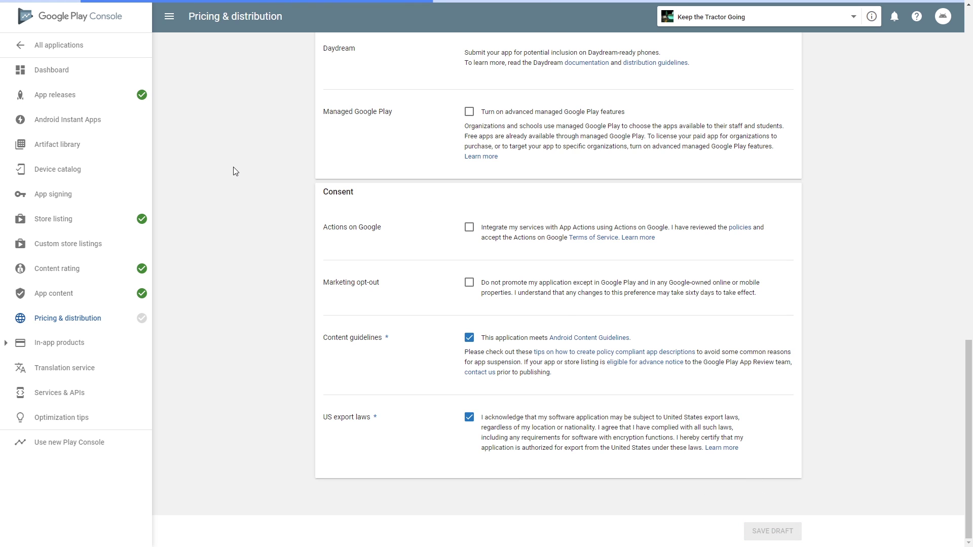
Review release 0.1 (version code 2) and confirm its full rollout to production
click(104, 86)
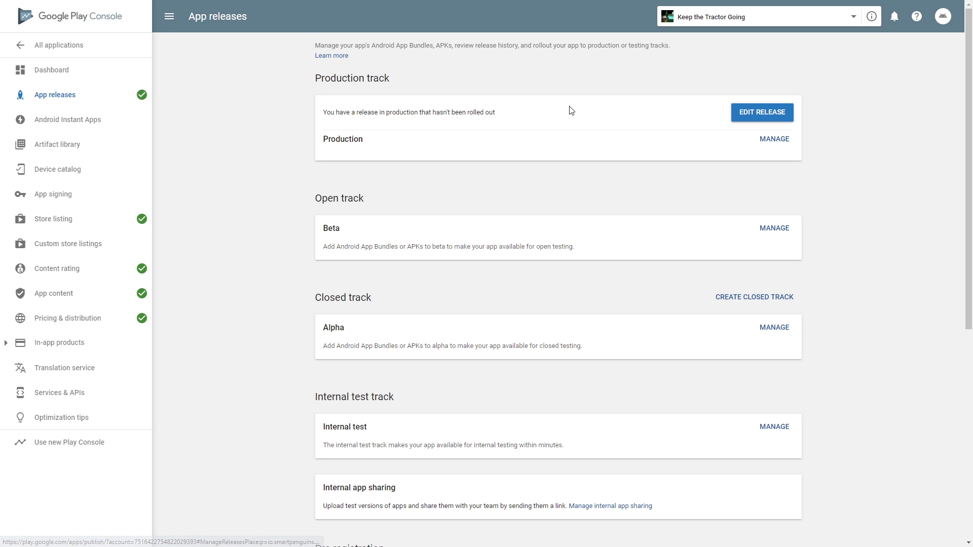
click(762, 114)
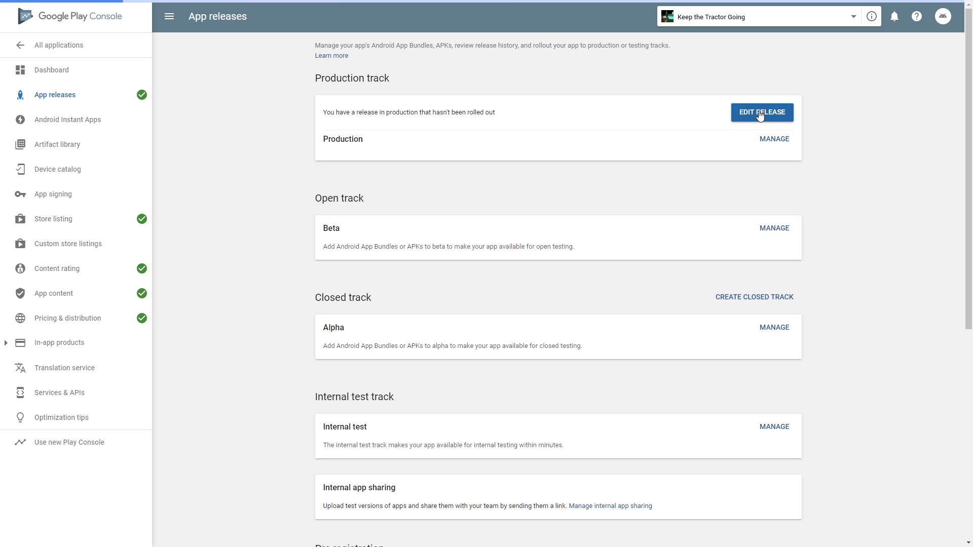
scroll(755, 109, down, 5)
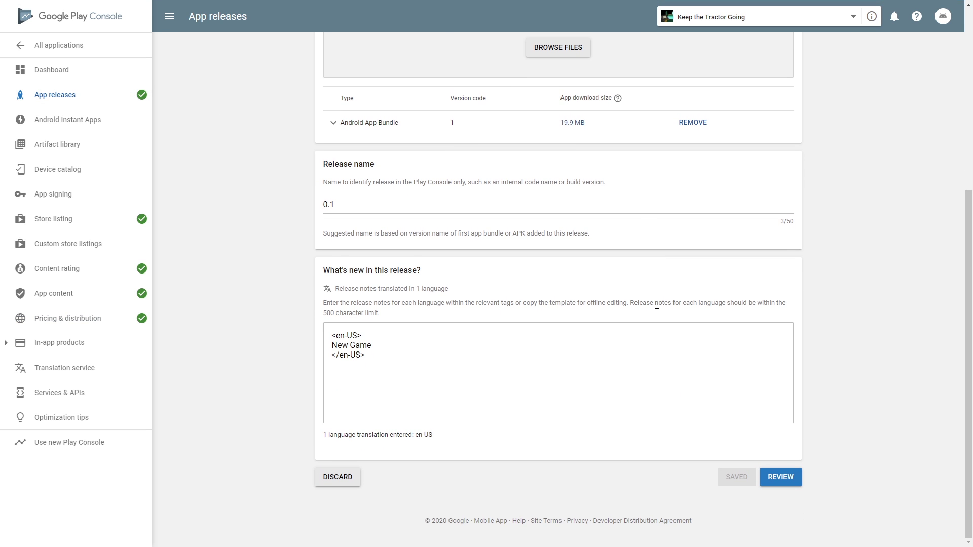
click(786, 480)
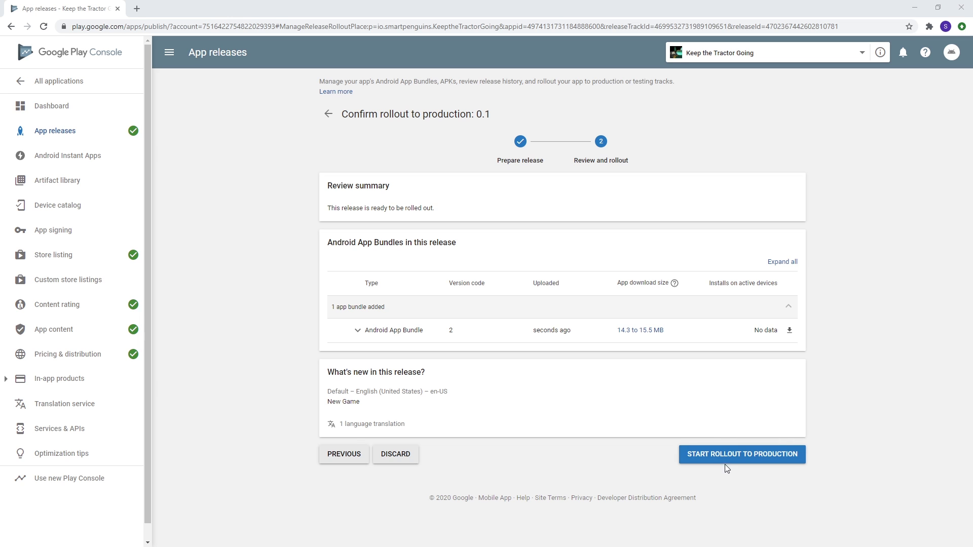
click(750, 460)
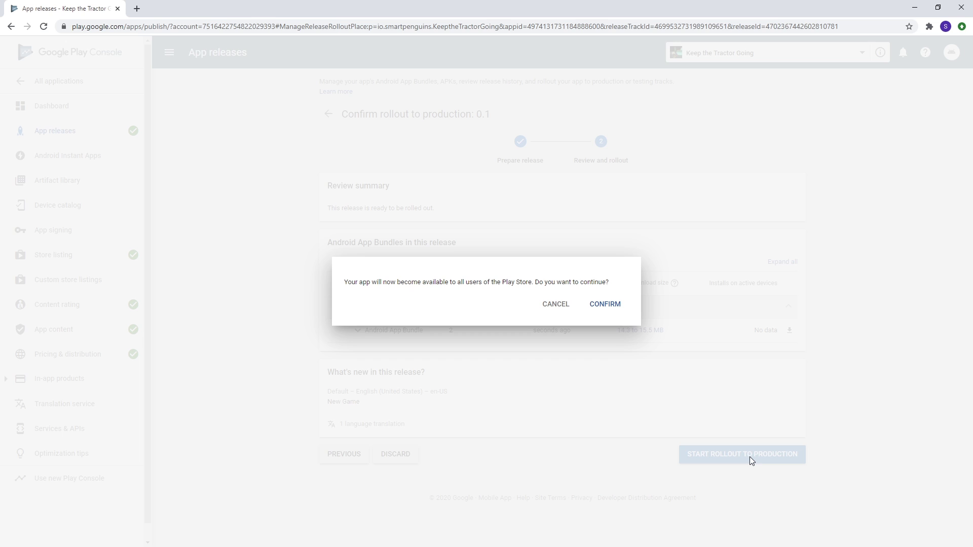
click(613, 305)
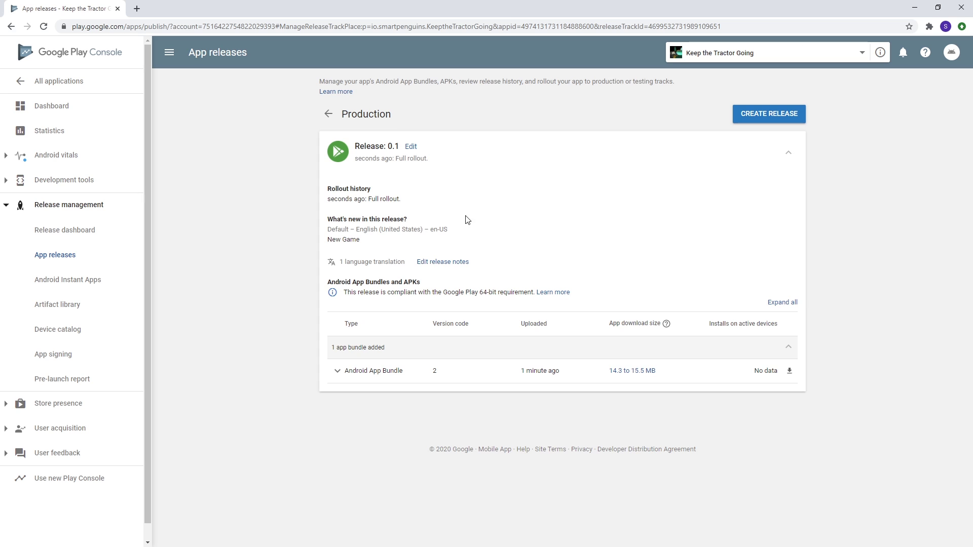
key(alt+Left)
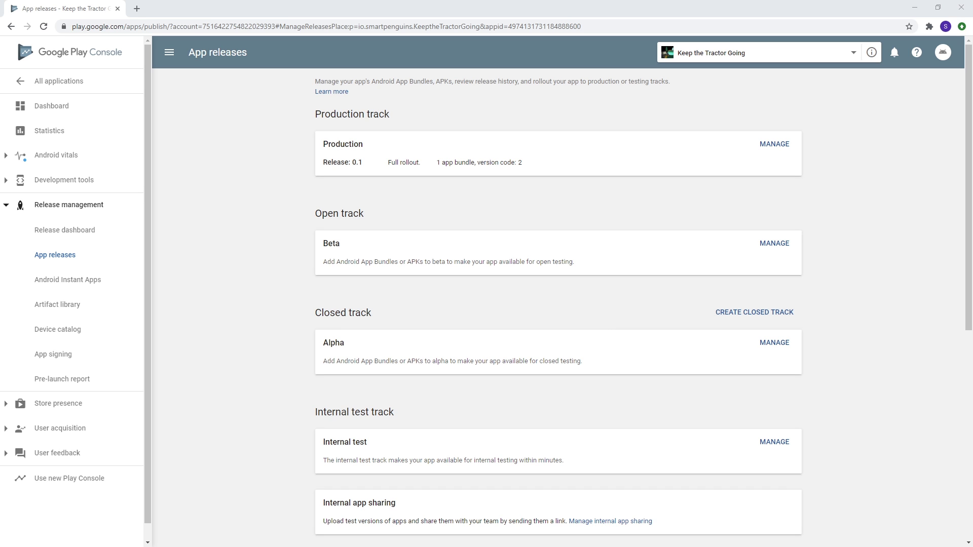
key(alt+Tab)
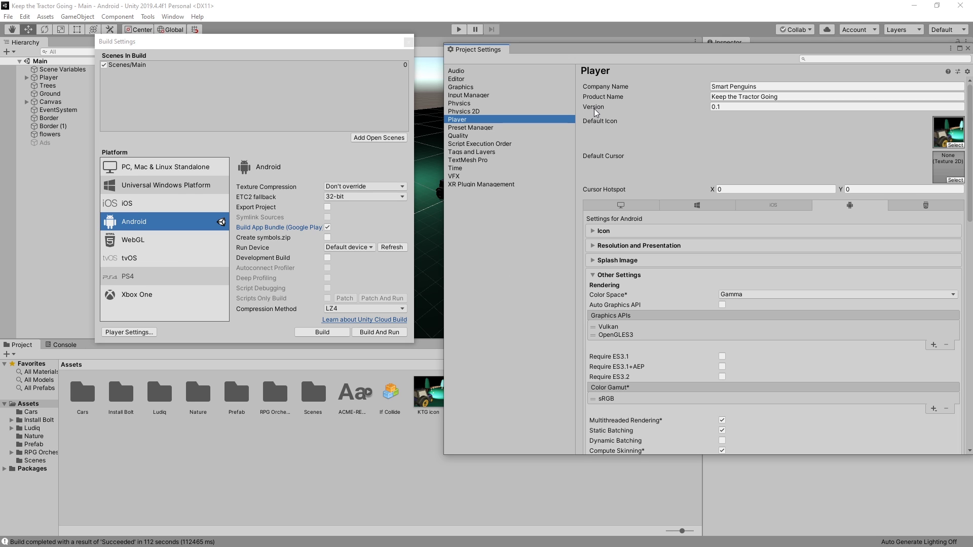
Change the Player Version from 0.1 to 0.2 and the Bundle Version Code from 2 to 3
click(743, 108)
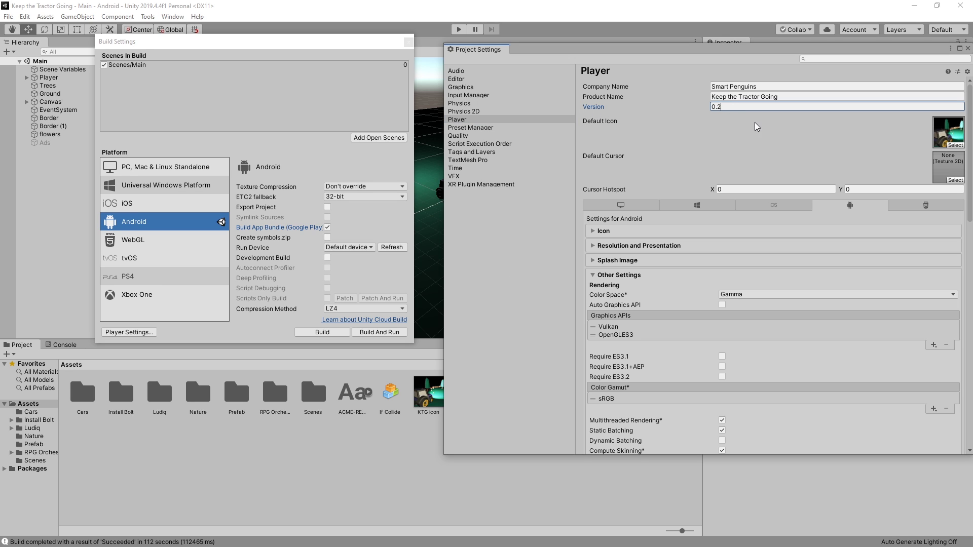
scroll(719, 131, down, 9)
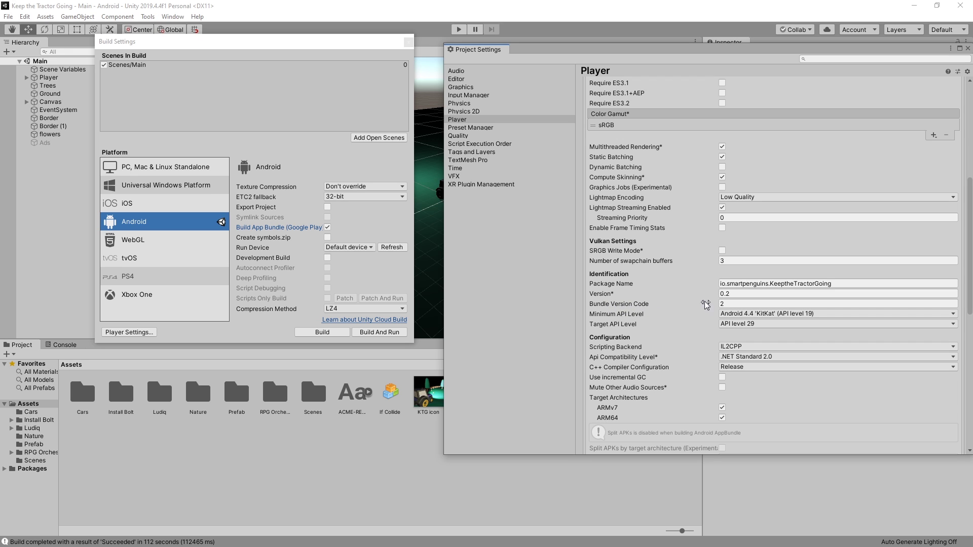
click(746, 303)
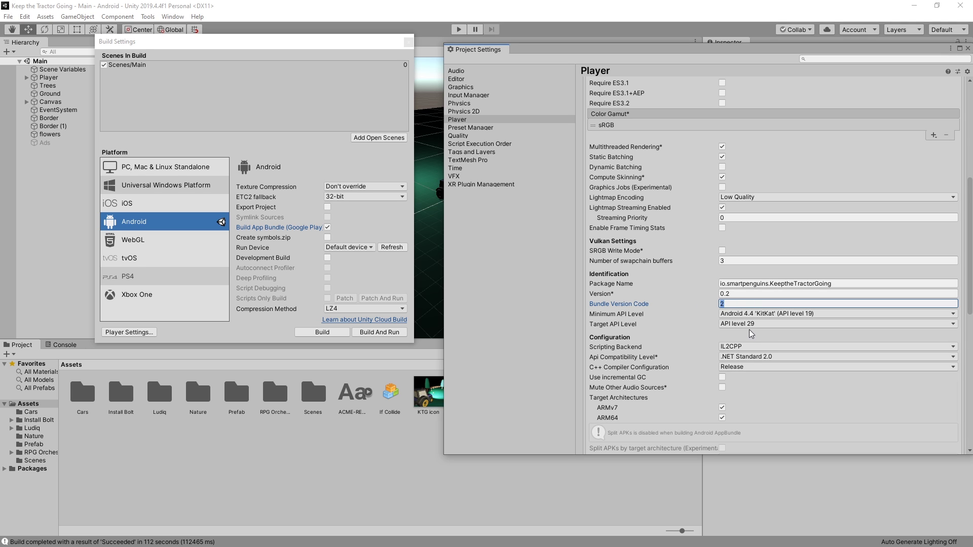
text(3)
scroll(678, 193, down, 4)
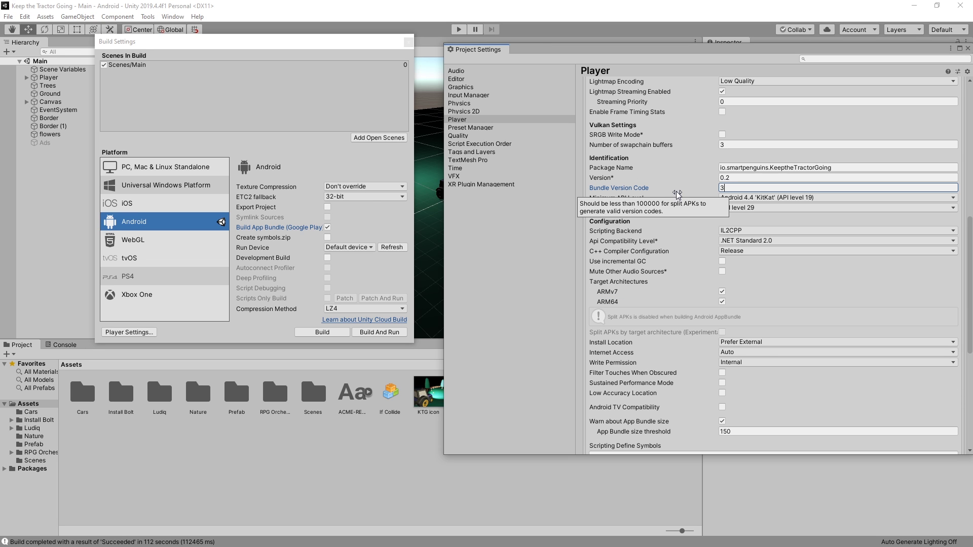